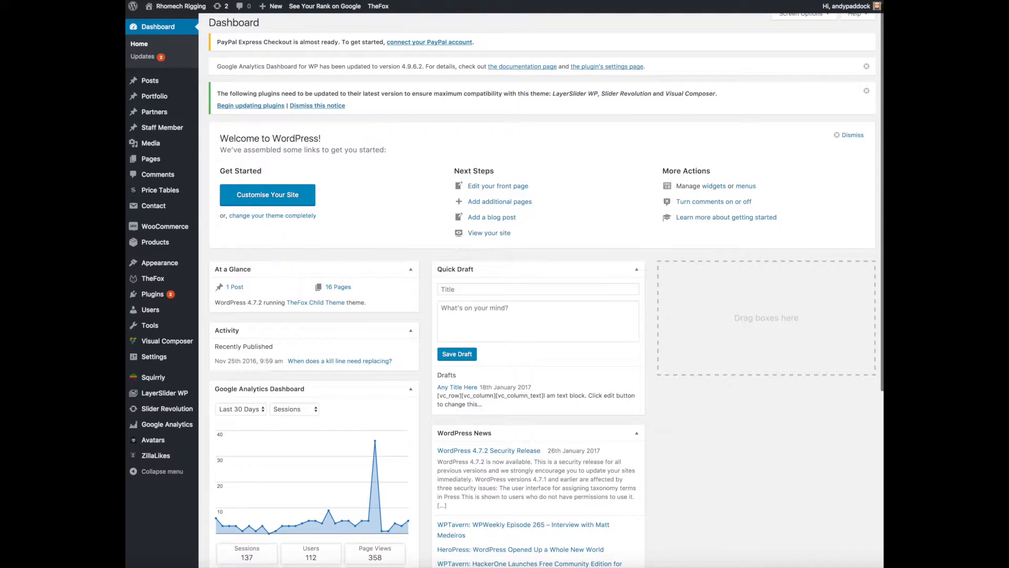
Create a new blog post titled "The Hire Process".
click(154, 83)
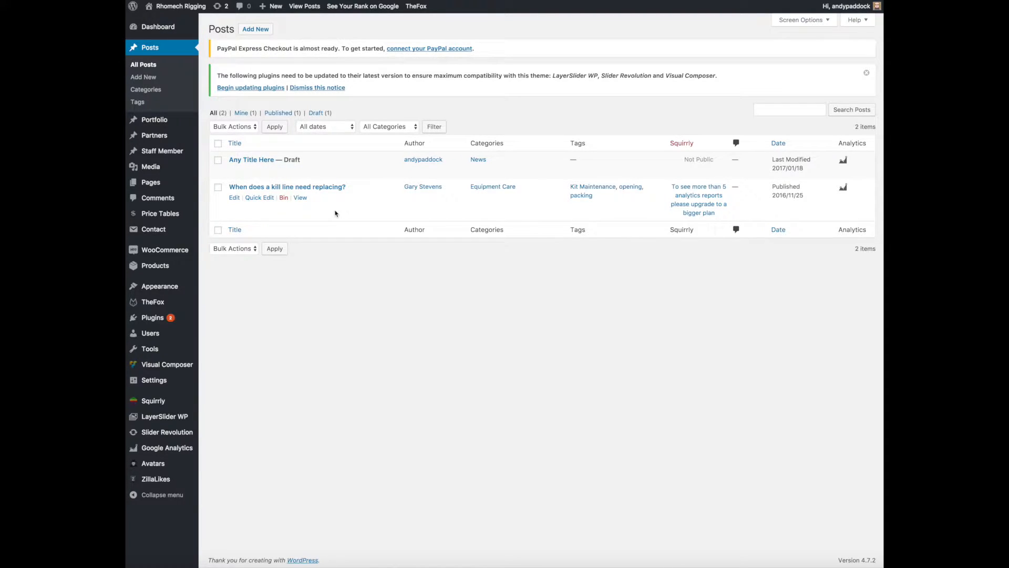
click(254, 30)
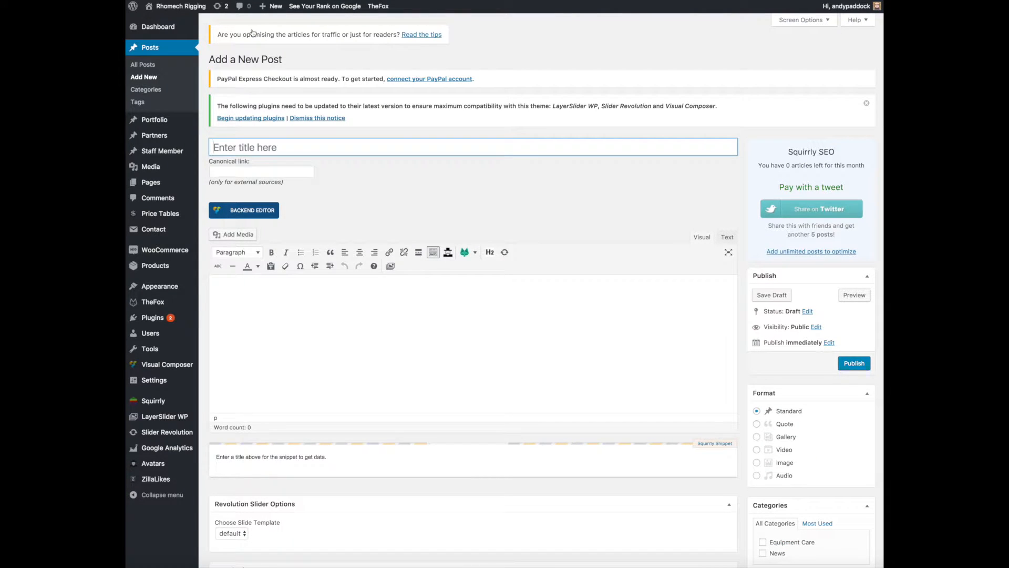
scroll(293, 63, down, 2)
scroll(298, 111, up, 1)
click(262, 92)
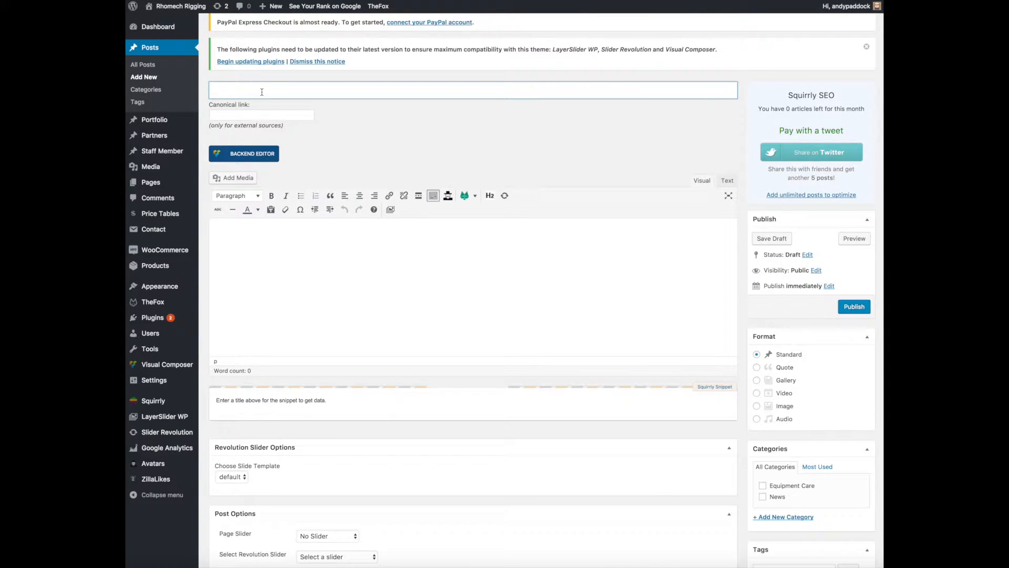
text(The Hire Process)
Write "Click Here" as the body text of the post.
click(439, 268)
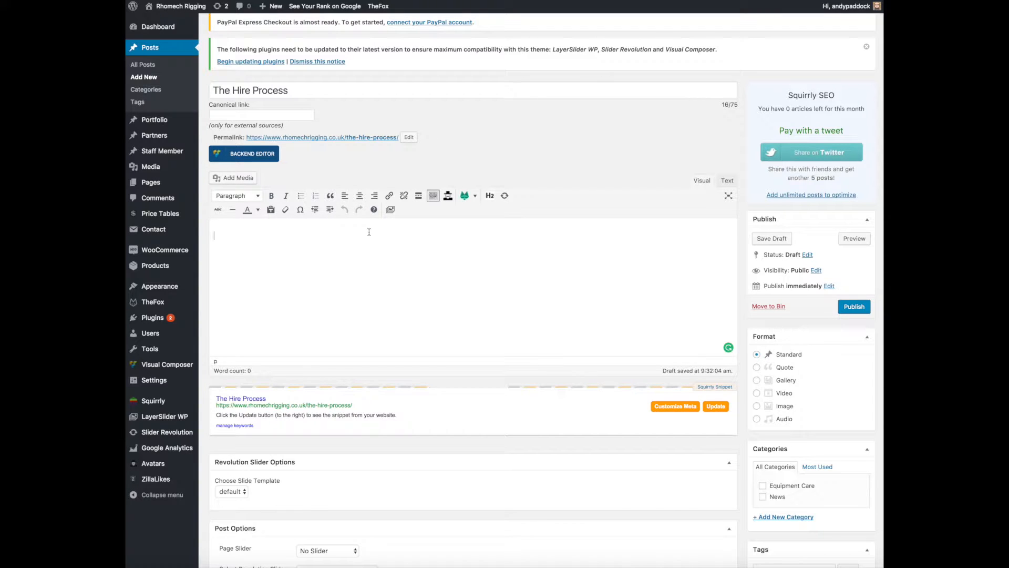
text(Click Here)
click(222, 235)
scroll(223, 236, down, 1)
drag(246, 234, 249, 233)
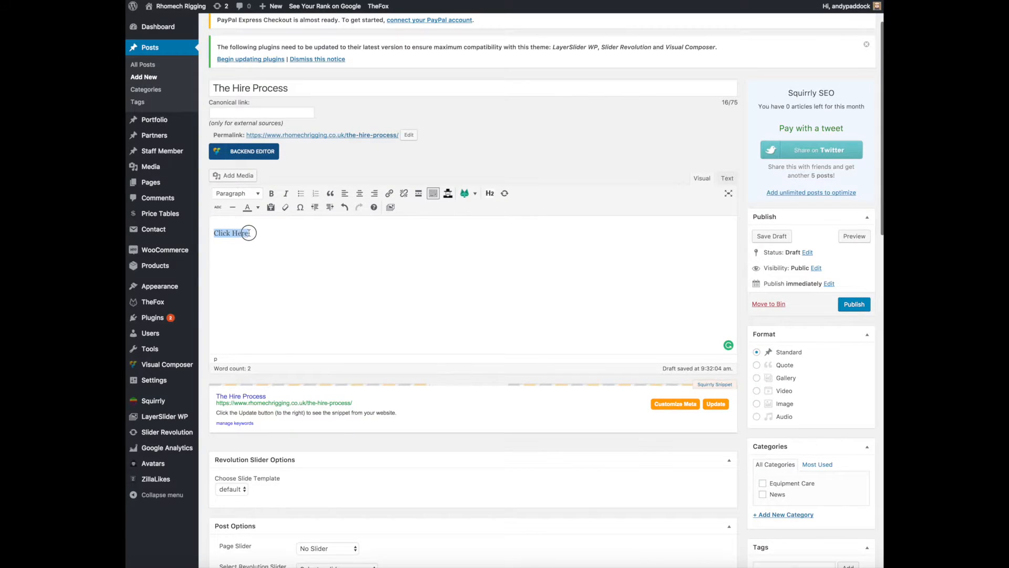
scroll(248, 233, up, 1)
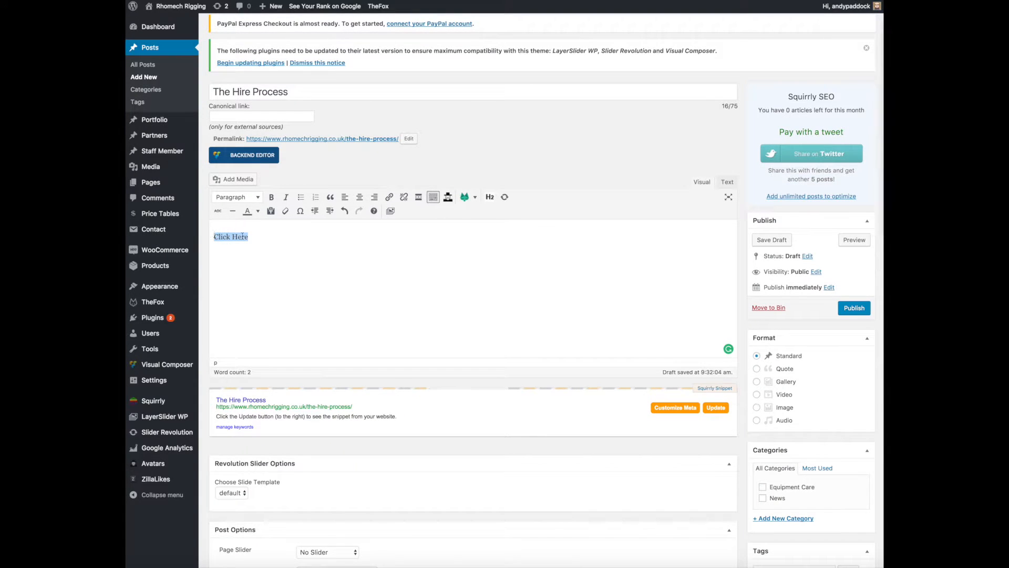
click(390, 199)
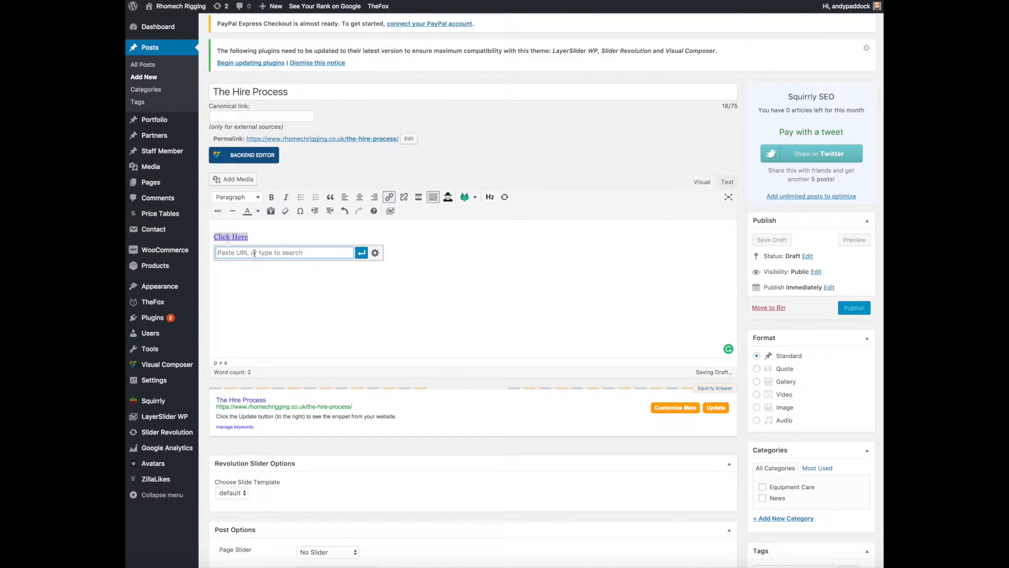
text(h)
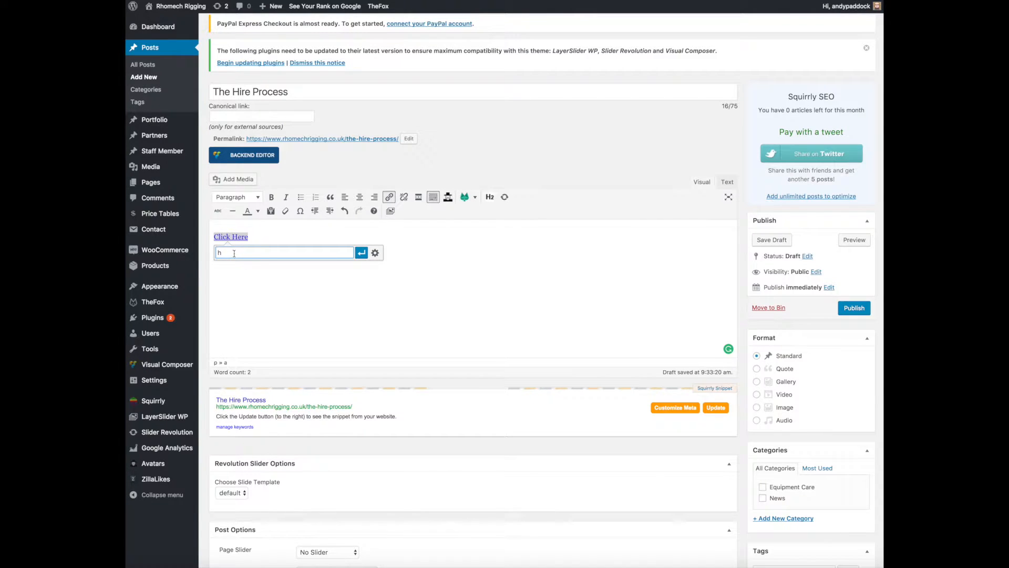
key(BackSpace)
click(376, 254)
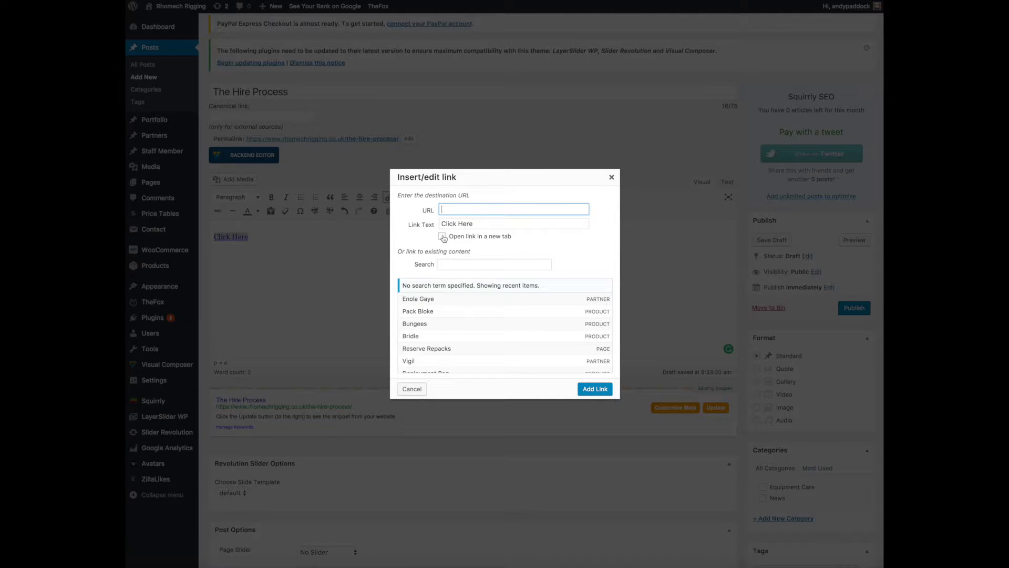
click(612, 177)
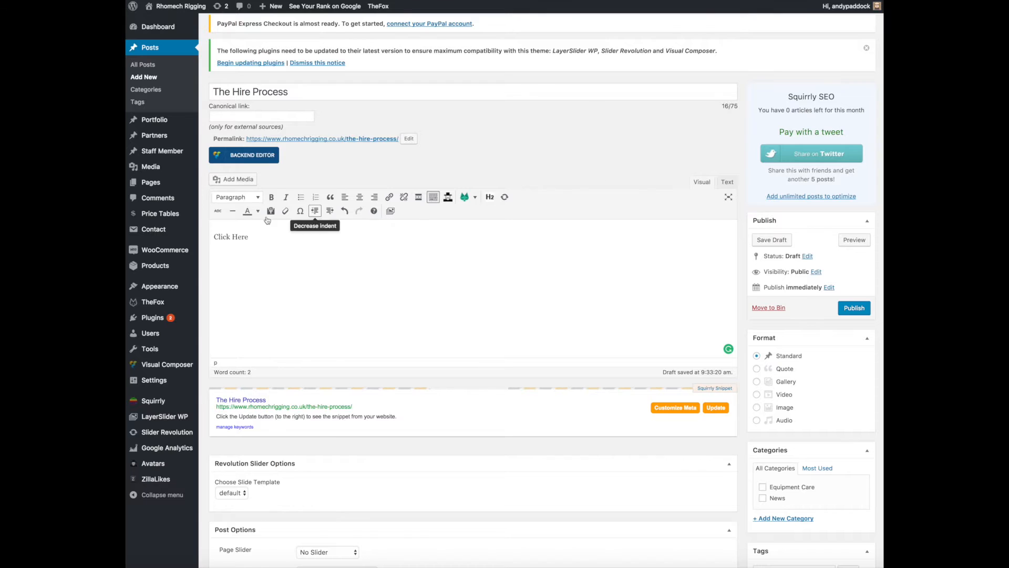
Browse the existing site content available as link targets for the "Click Here" text, then leave the link options without adding one.
drag(214, 237, 251, 236)
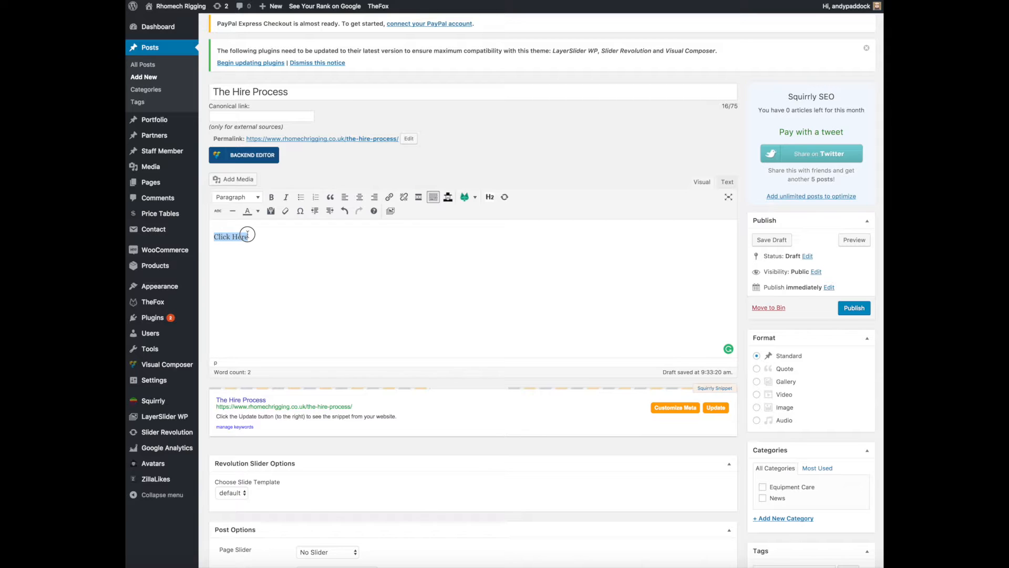
click(389, 198)
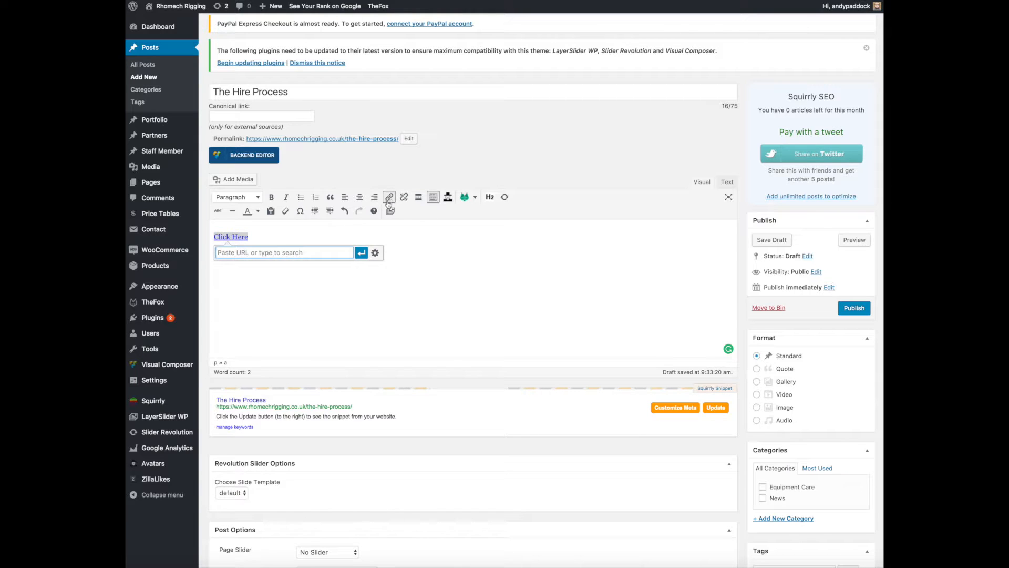
click(376, 253)
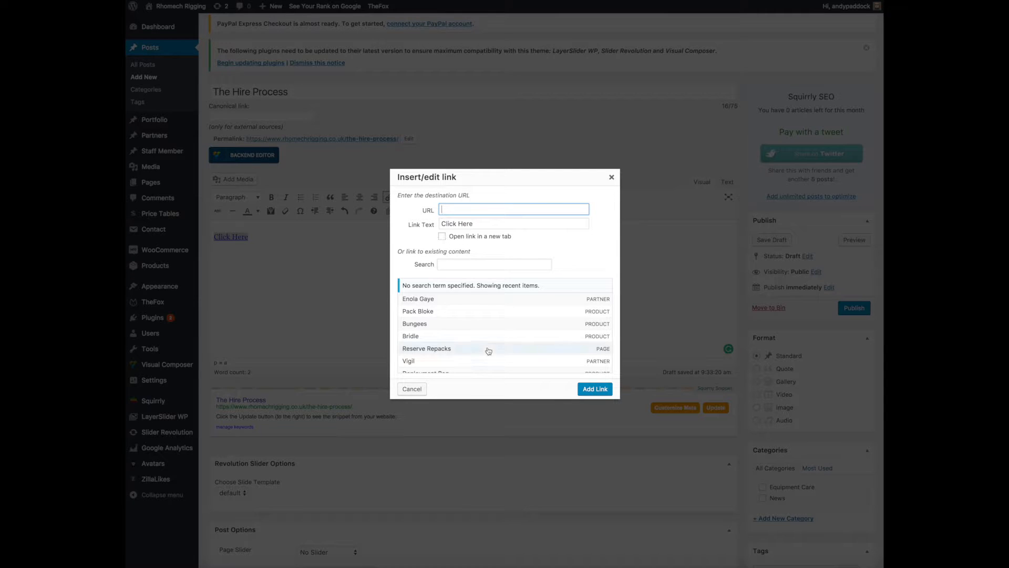
scroll(488, 347, down, 5)
scroll(488, 347, down, 2)
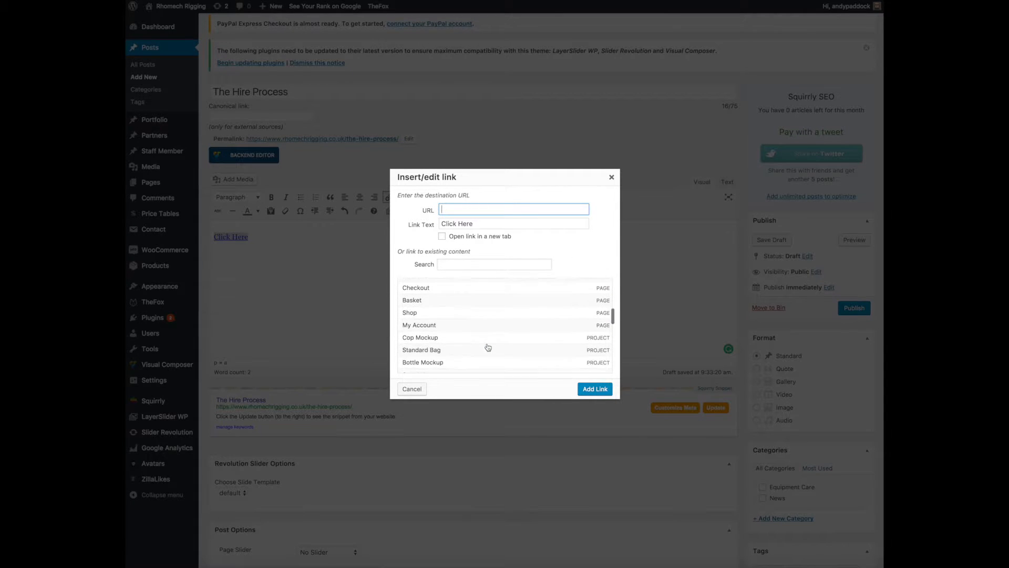
scroll(465, 320, down, 1)
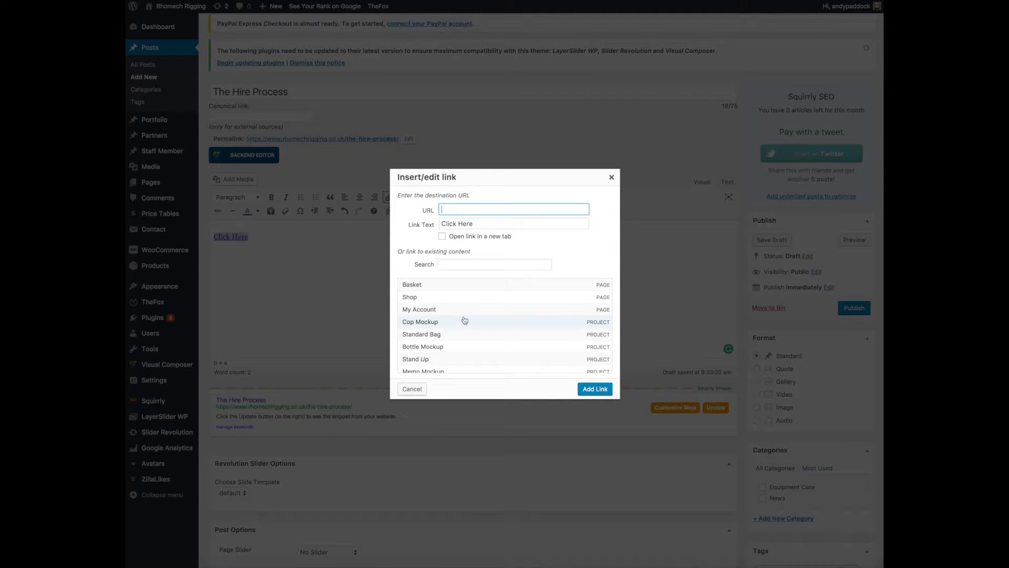
scroll(465, 320, down, 2)
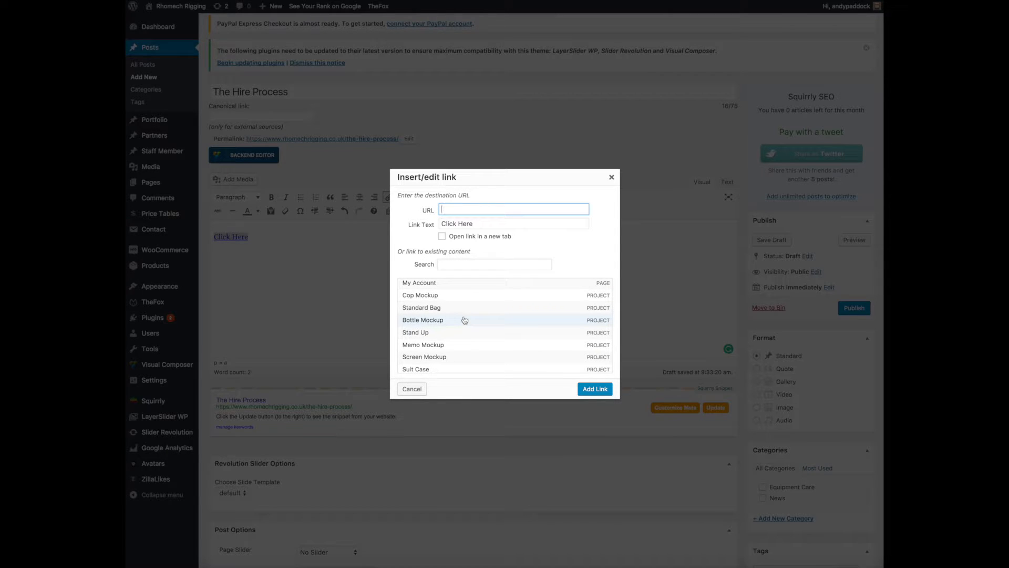
scroll(465, 320, down, 6)
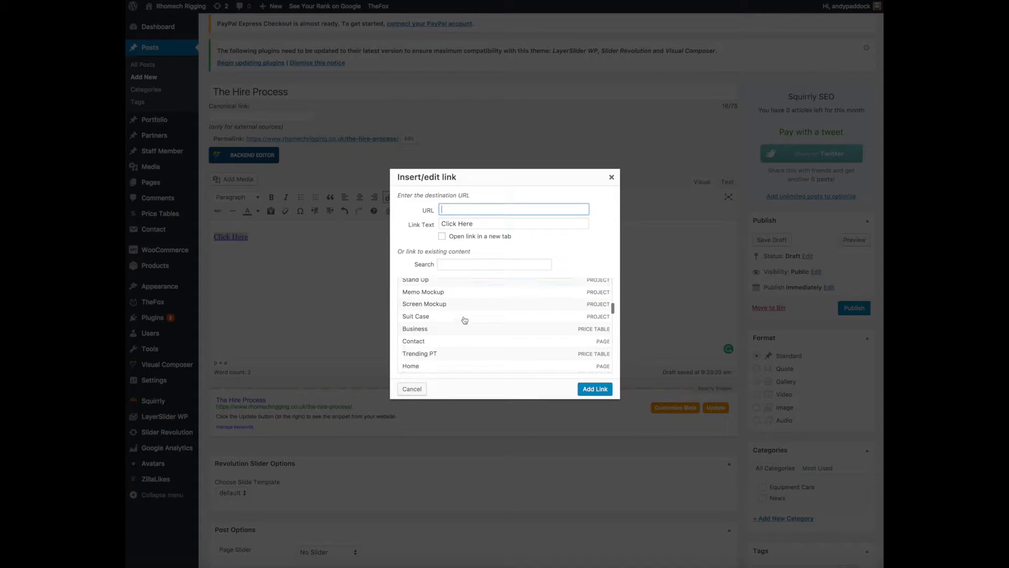
scroll(465, 320, up, 2)
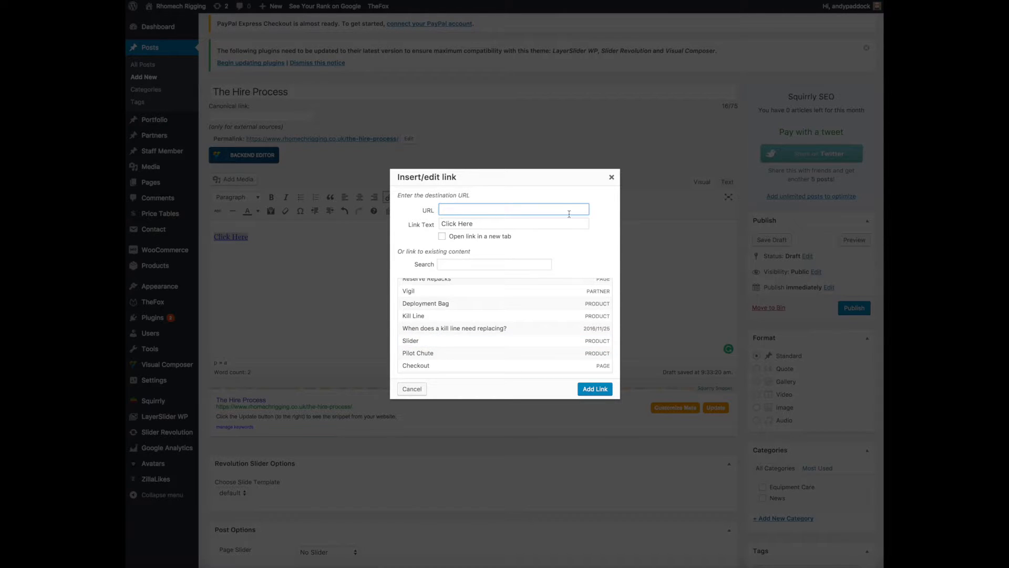
click(611, 179)
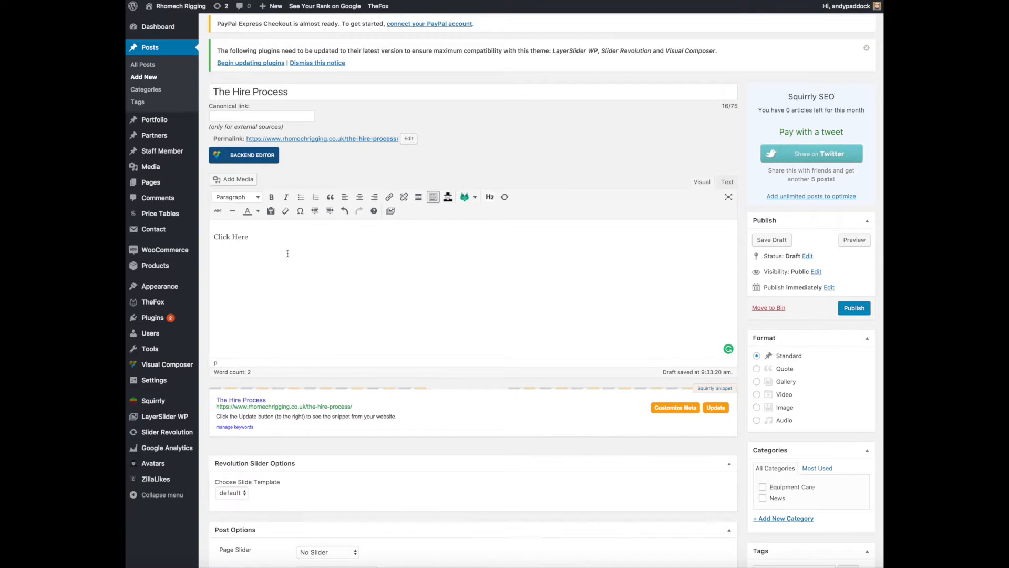
drag(262, 238, 207, 237)
scroll(572, 380, down, 5)
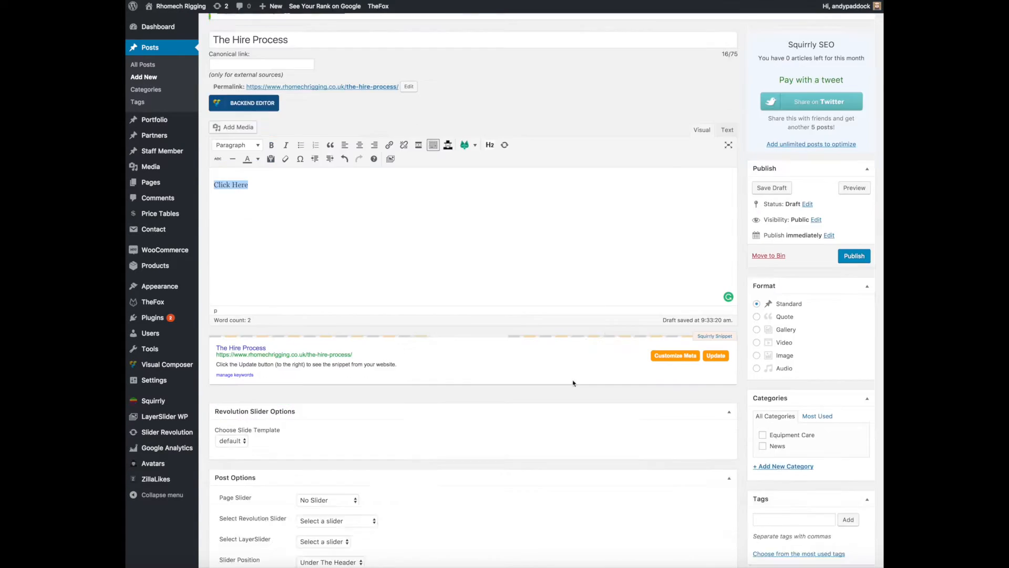
scroll(683, 320, up, 3)
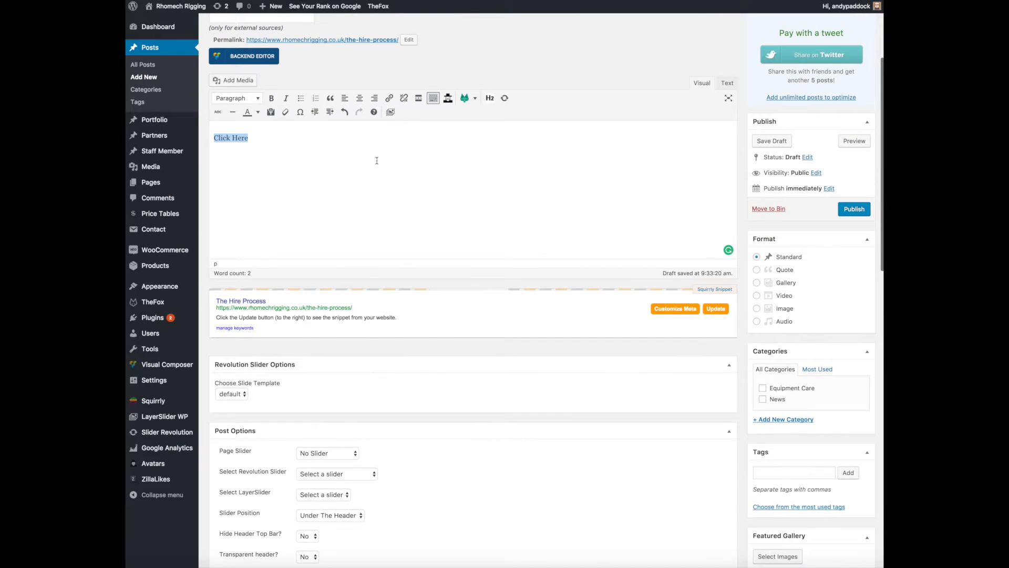
scroll(377, 164, up, 2)
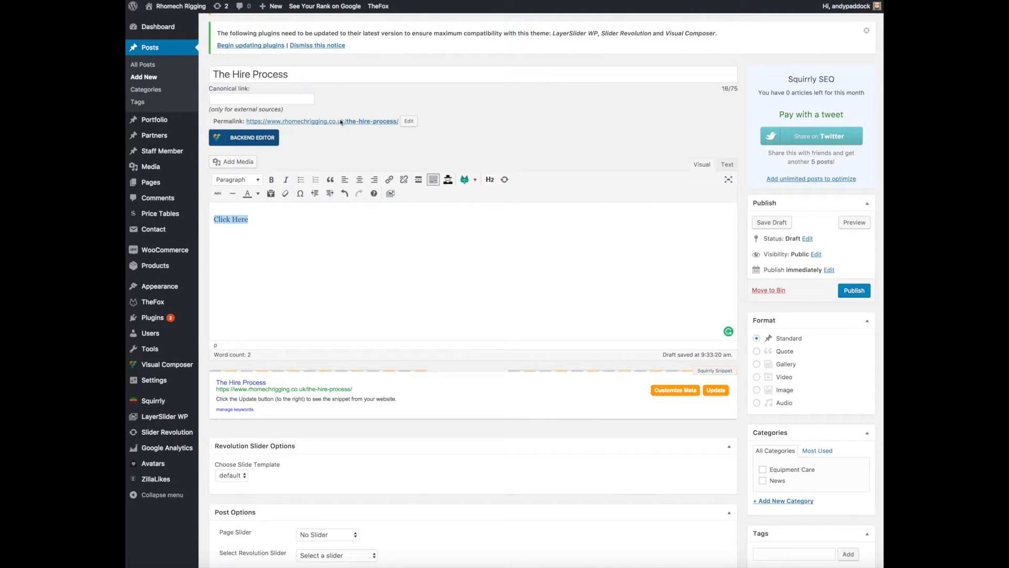
Add a new category named "Equipment Hire" to the post, leaving it without a parent category.
scroll(341, 122, down, 5)
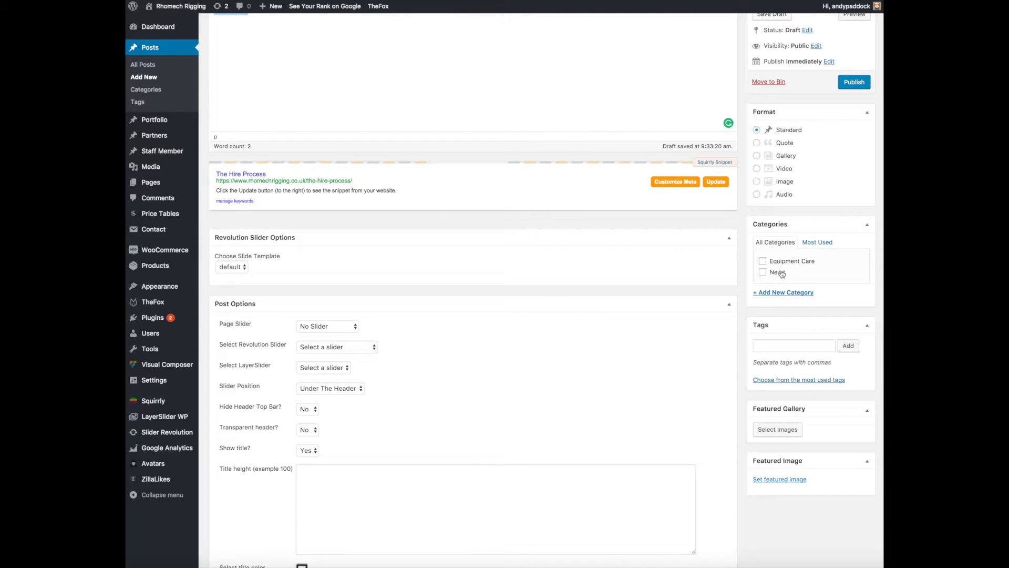
scroll(705, 274, up, 5)
scroll(705, 274, down, 4)
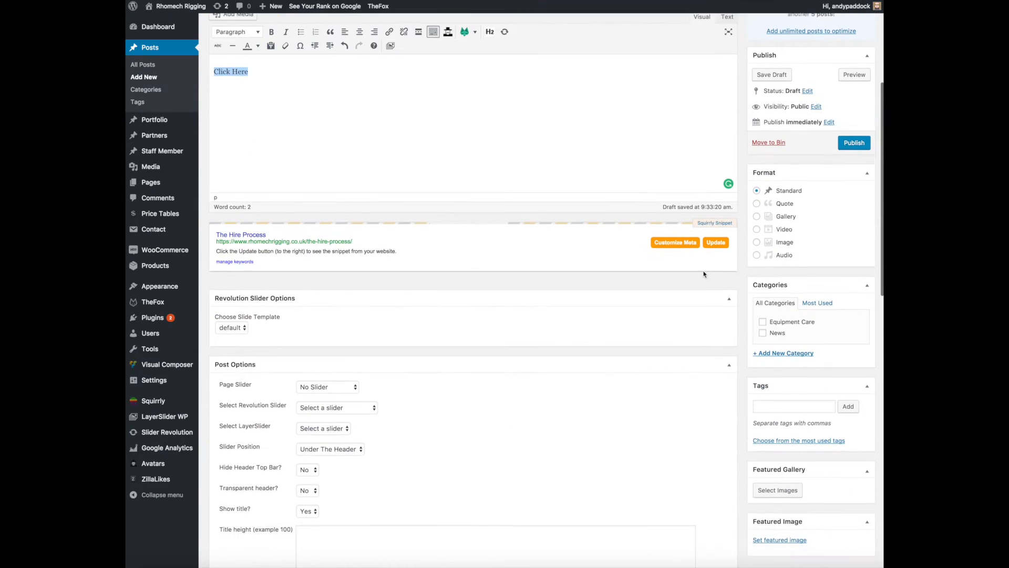
click(780, 354)
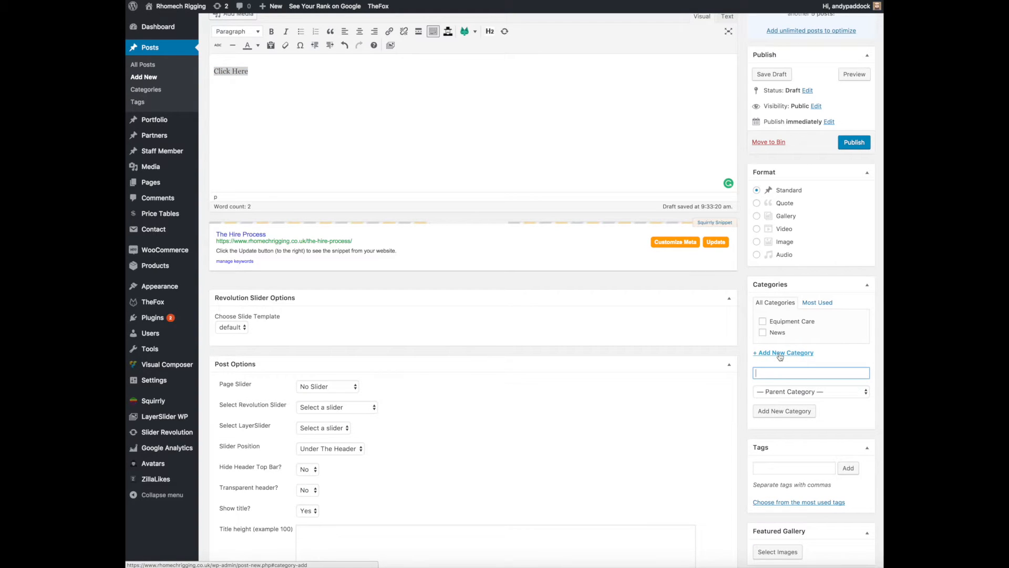
text(Equipment Hire)
click(796, 413)
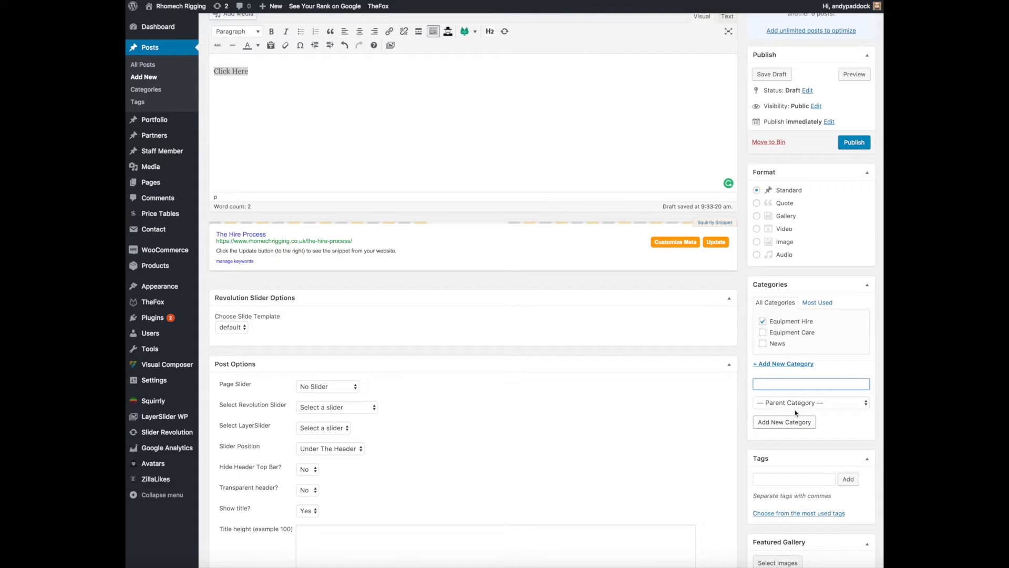
click(852, 406)
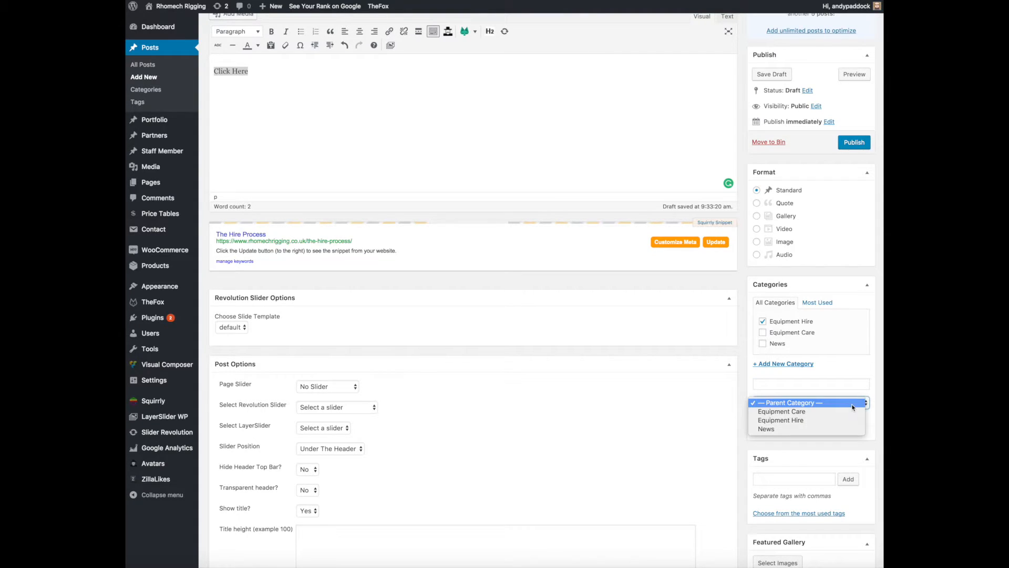
click(853, 406)
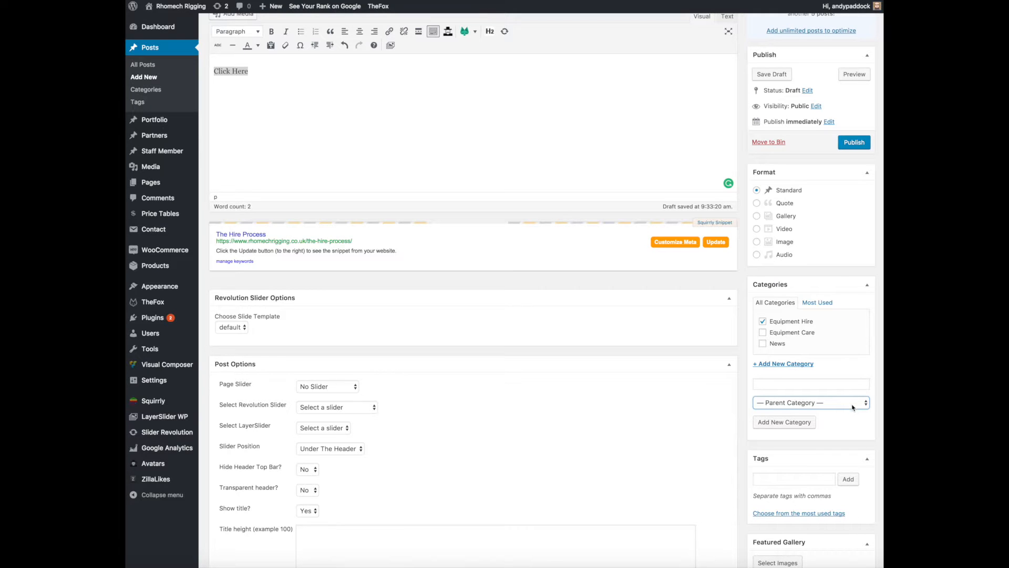
scroll(853, 407, down, 4)
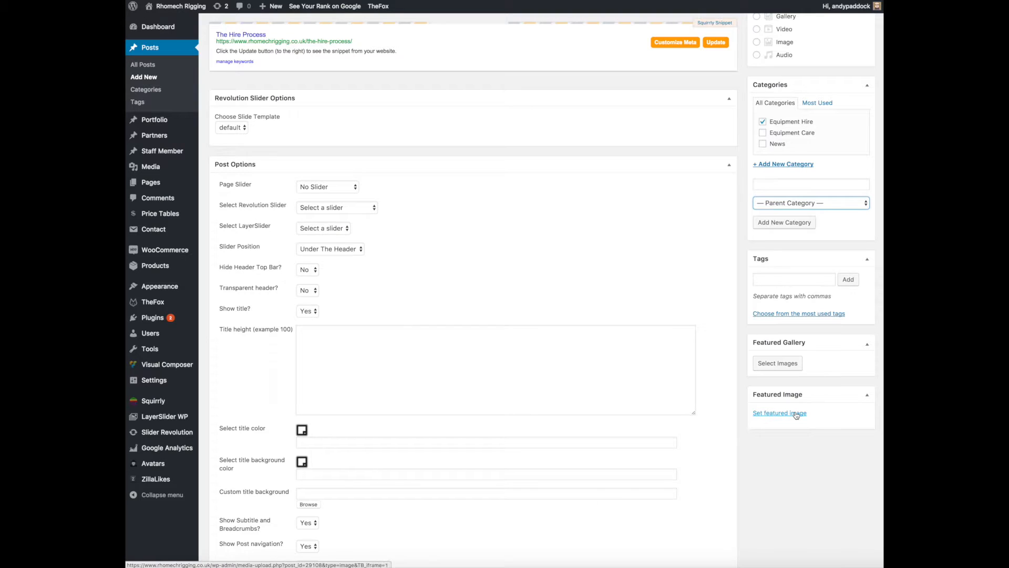
click(797, 413)
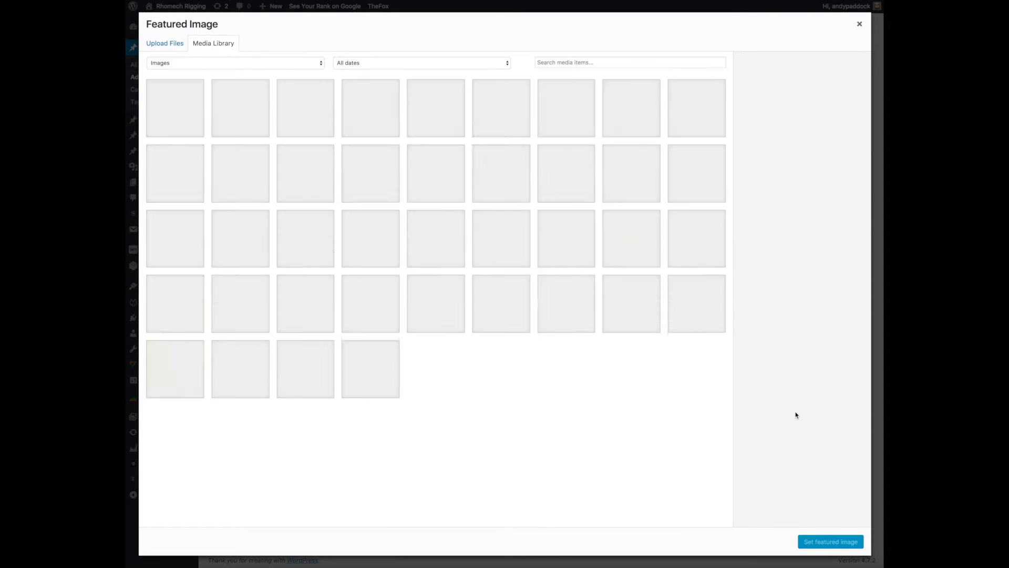
click(861, 26)
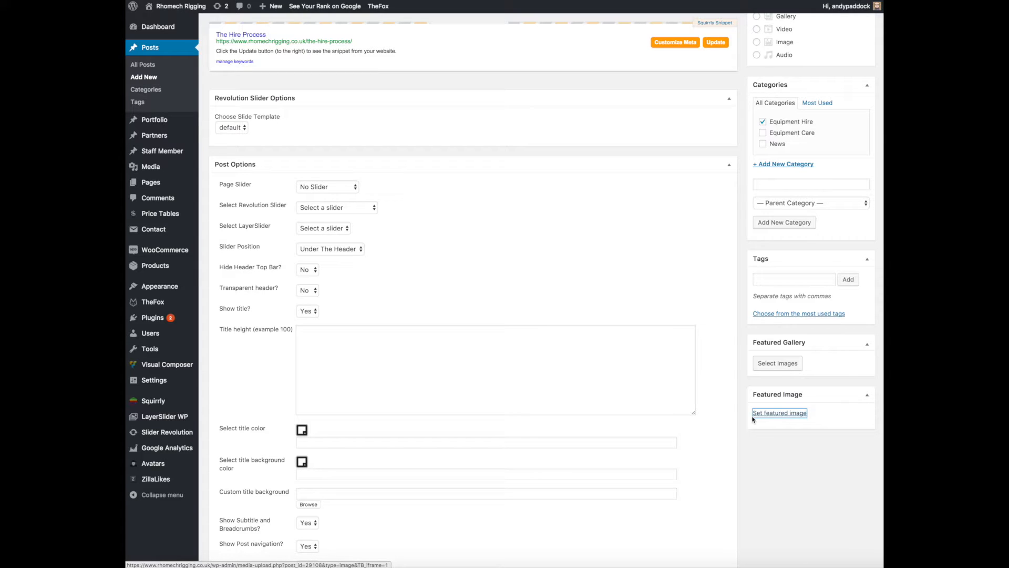
scroll(578, 368, up, 10)
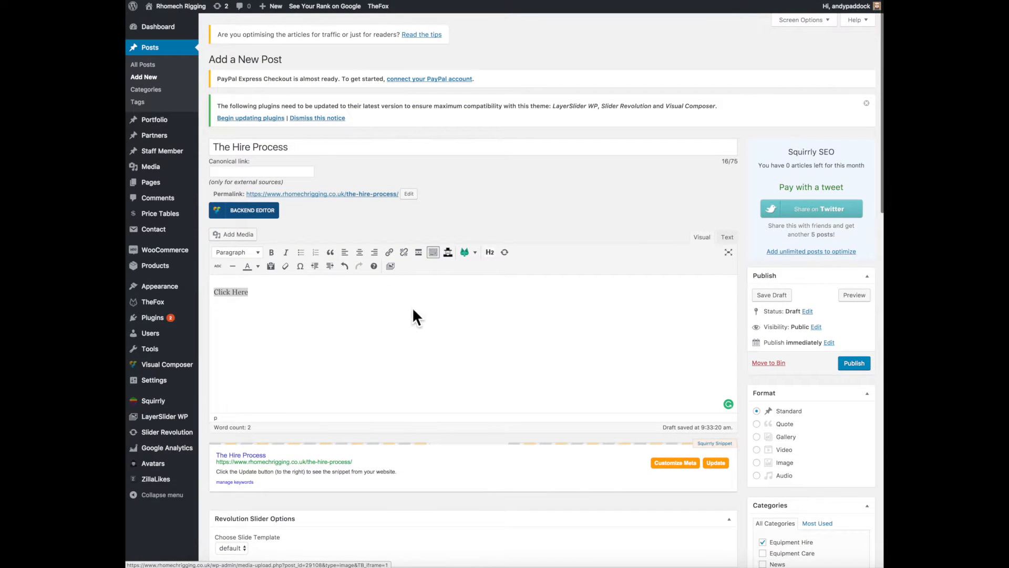
scroll(402, 311, down, 10)
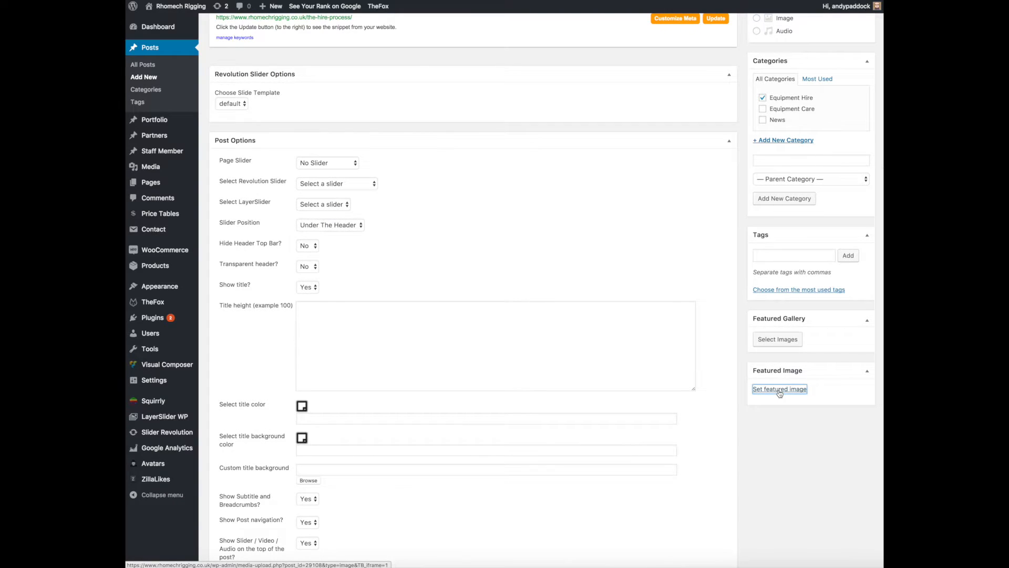
click(780, 390)
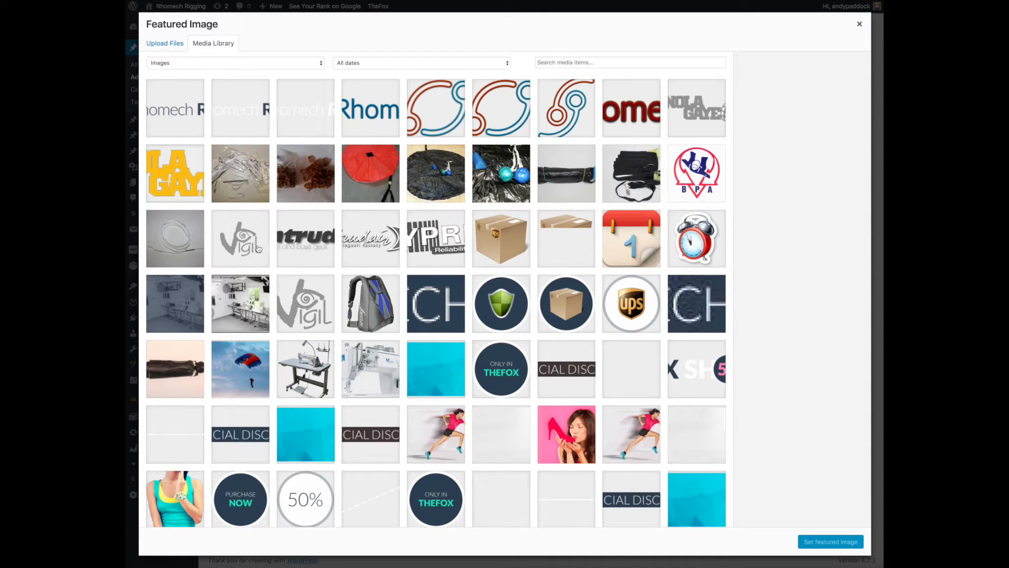
click(155, 47)
click(507, 242)
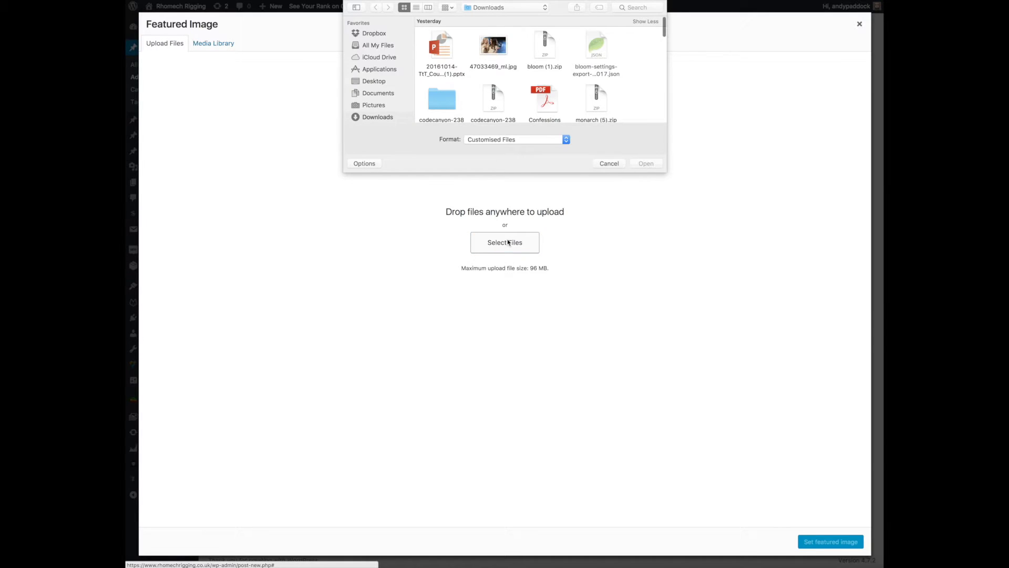
click(609, 164)
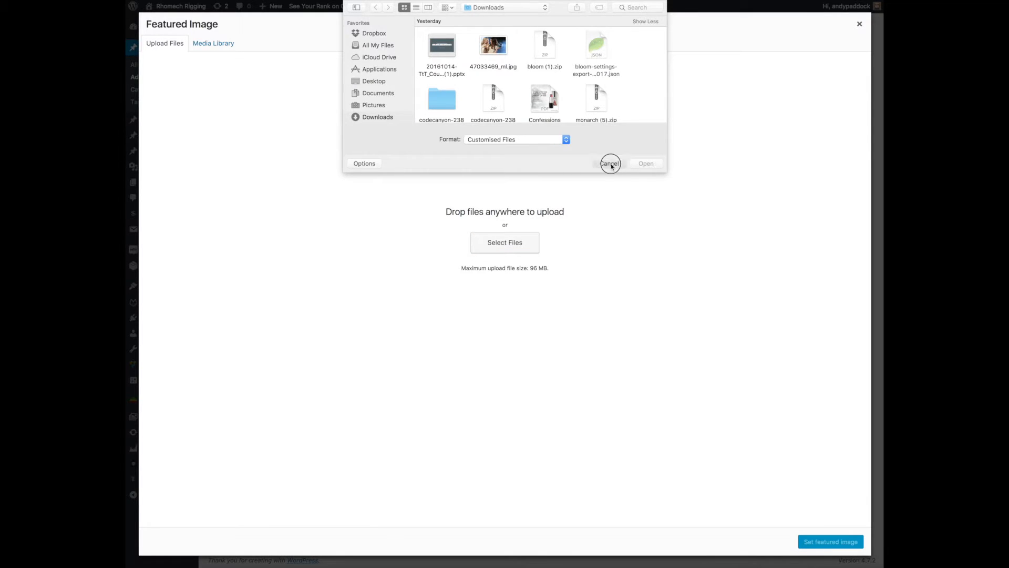
click(860, 24)
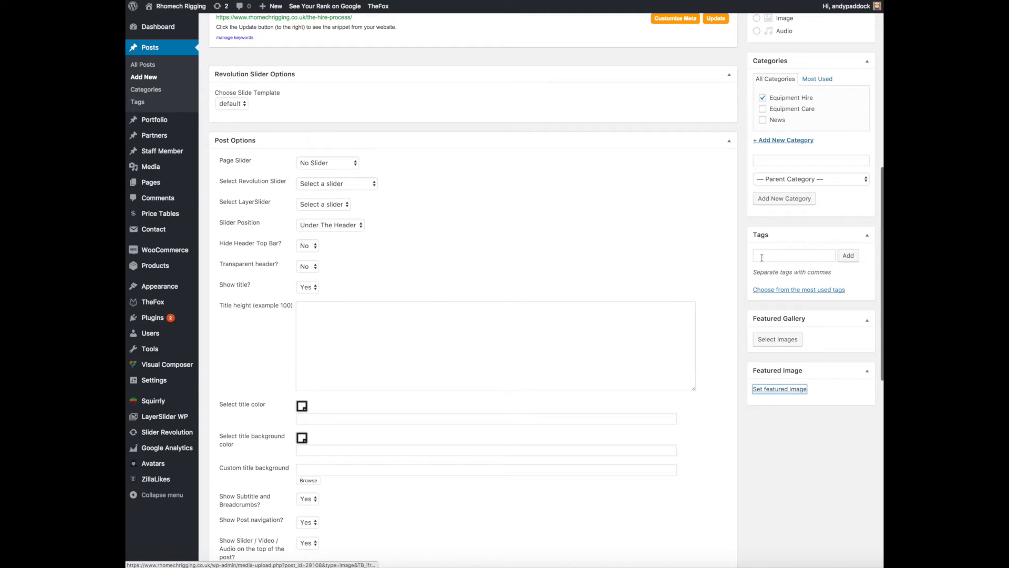
Open the featured image selection for the post and select the existing backpack image Accuracy.png from the media library.
click(779, 390)
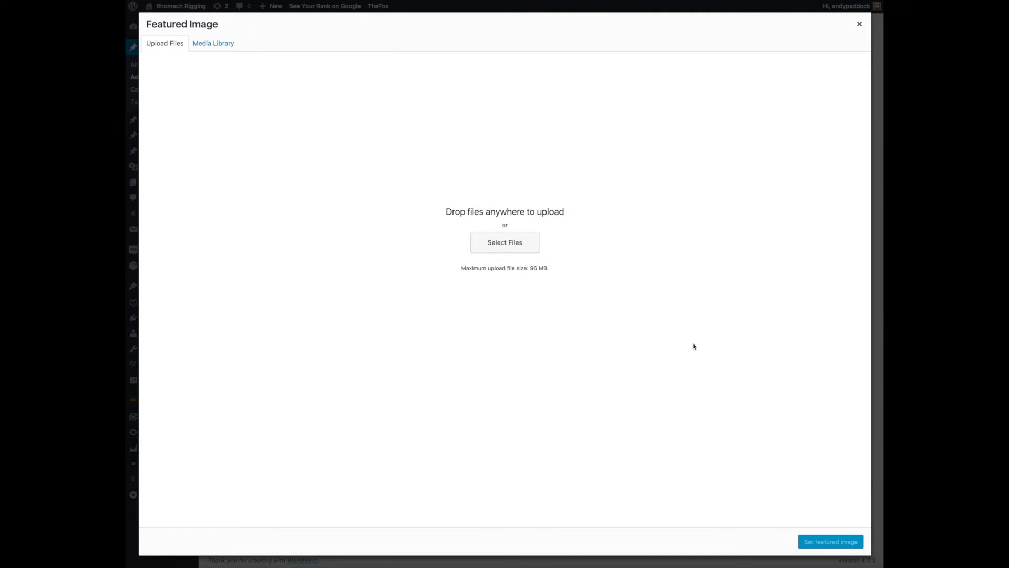
click(215, 45)
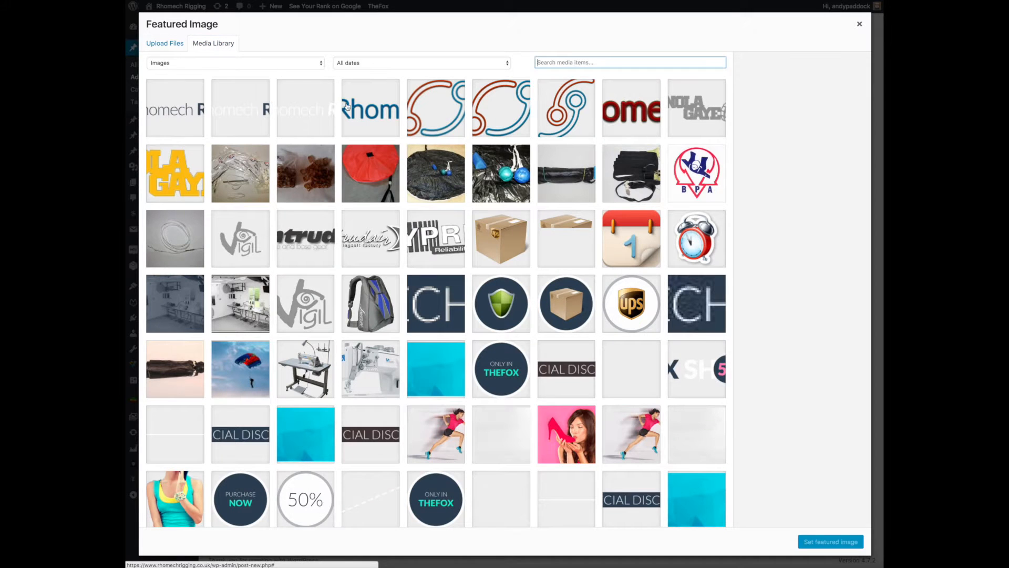
click(366, 310)
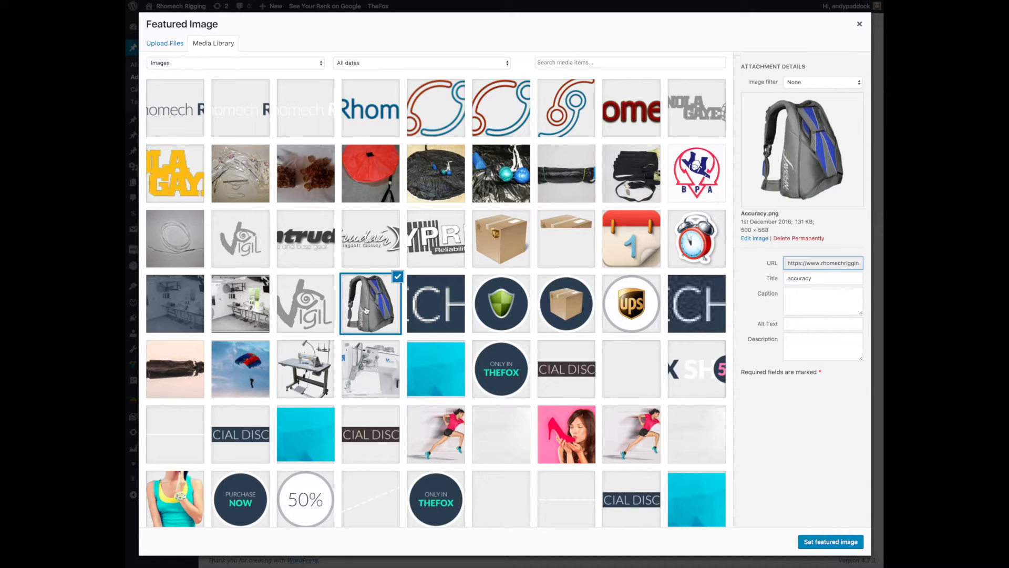
Upload 43_big.jpg from the Desktop folder and set it as the post's featured image instead.
click(166, 43)
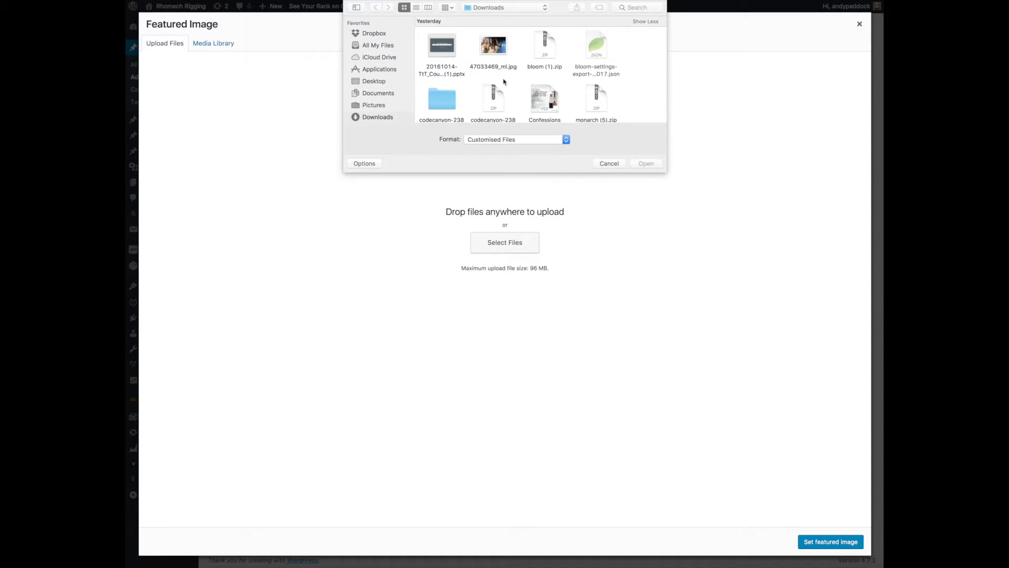
scroll(503, 82, down, 10)
scroll(504, 82, up, 10)
click(374, 81)
click(448, 62)
double_click(451, 51)
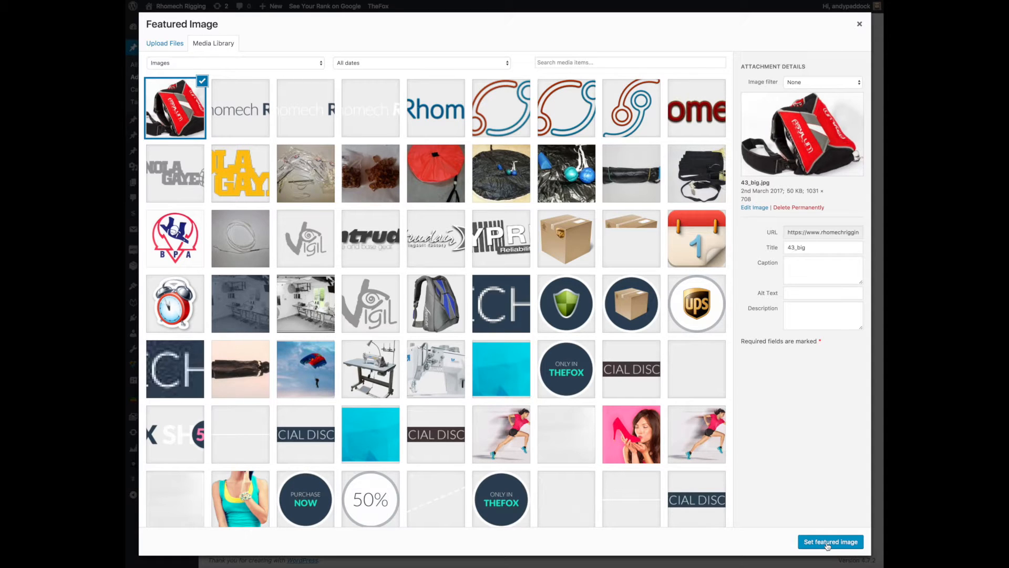
click(827, 545)
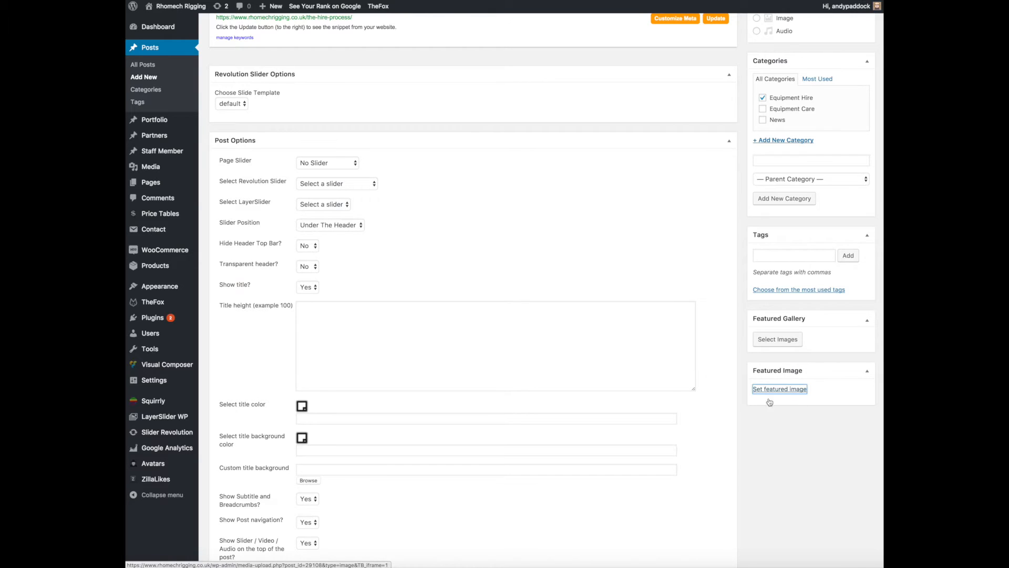
Review the post's title, body text, category and featured image.
scroll(780, 448, down, 4)
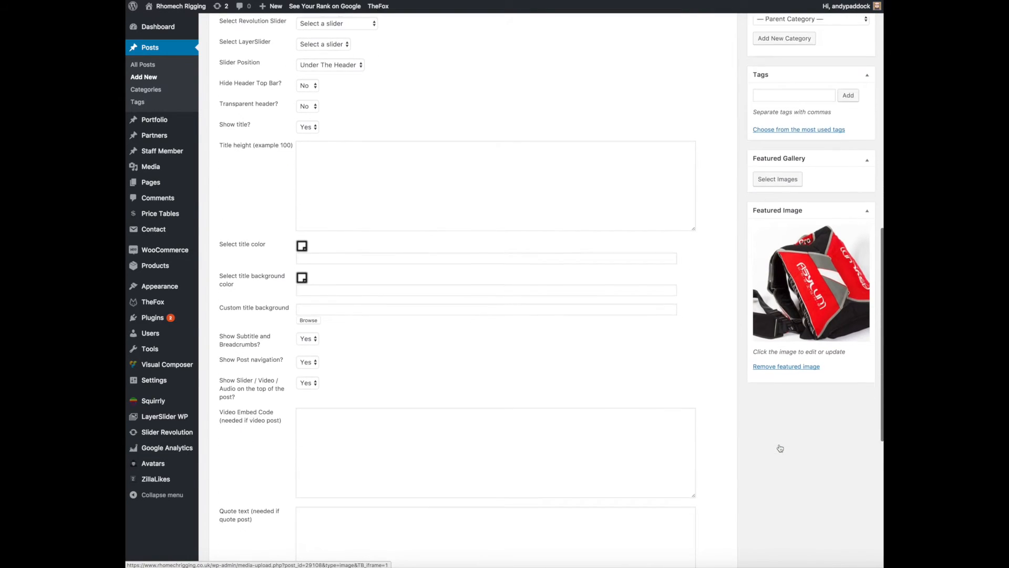
scroll(780, 448, up, 6)
scroll(780, 448, up, 6)
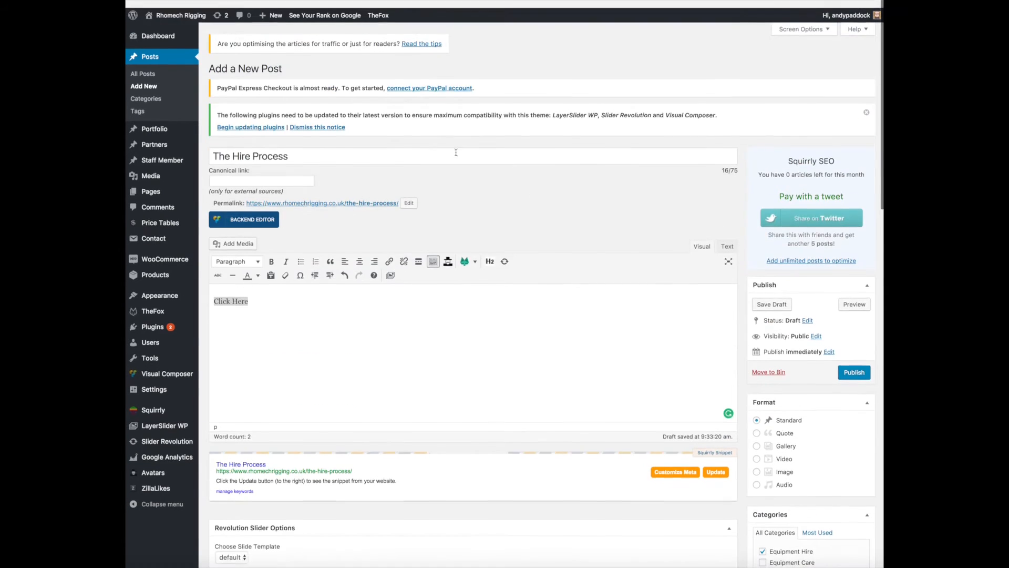
scroll(347, 312, down, 8)
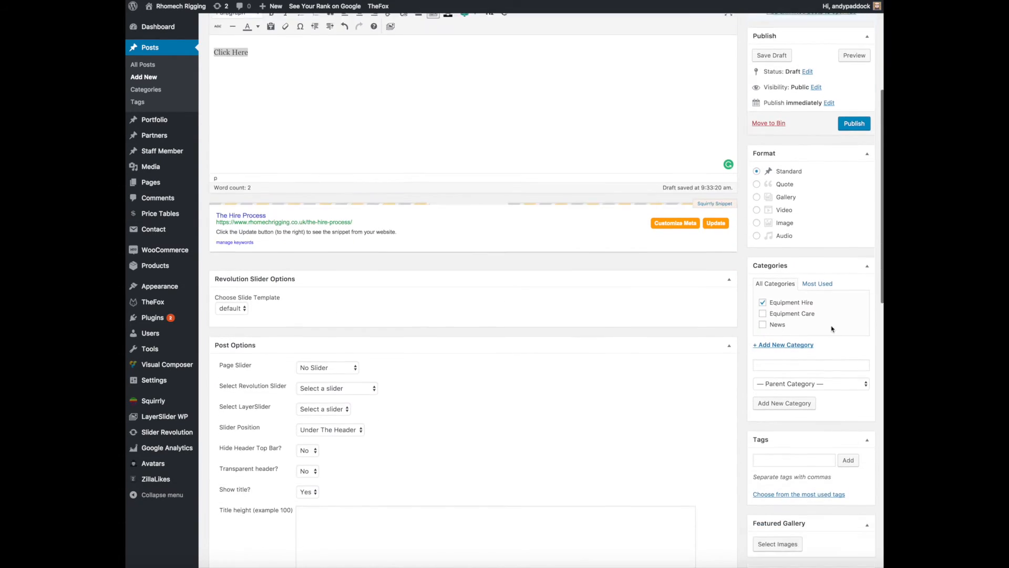
scroll(686, 396, down, 2)
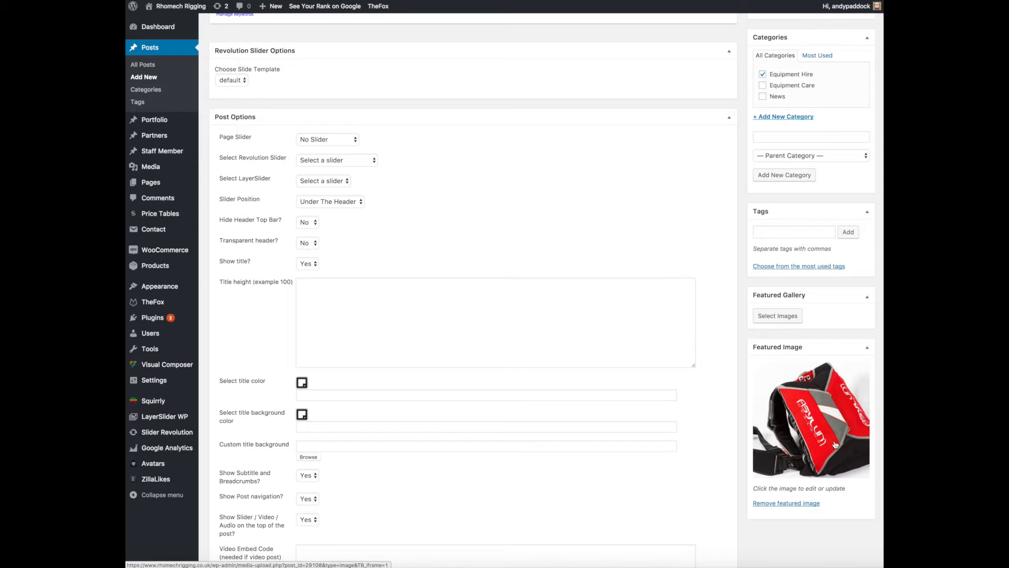
scroll(561, 244, up, 10)
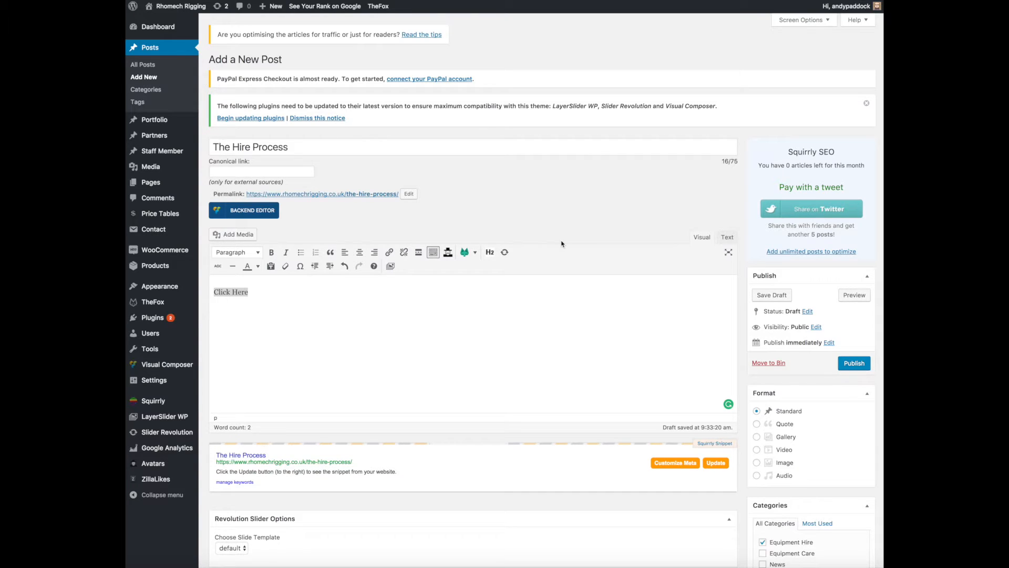
Switch the post to the Visual Composer backend editor, comparing it with classic mode, and check how the body text is laid out.
click(243, 211)
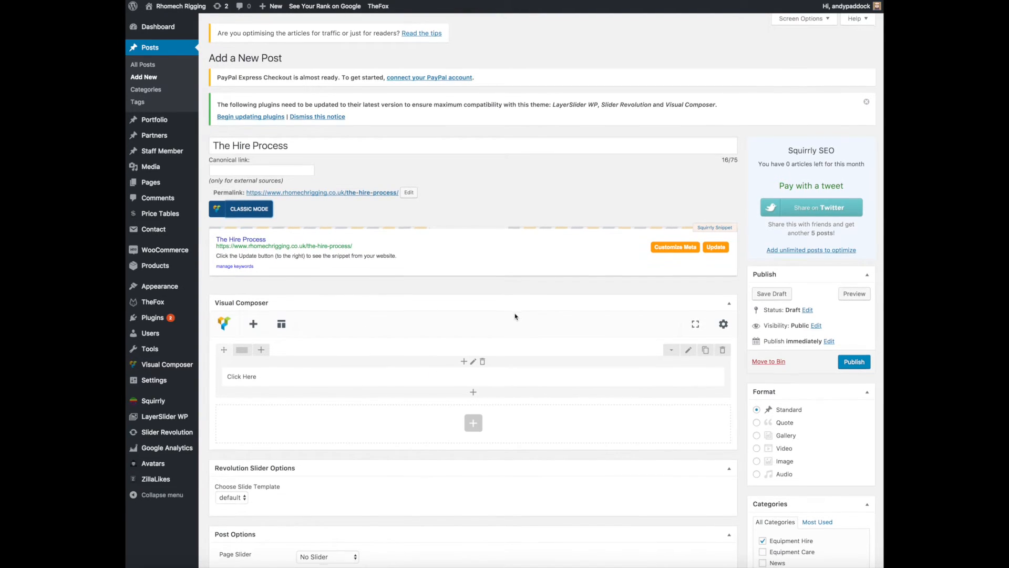
click(247, 210)
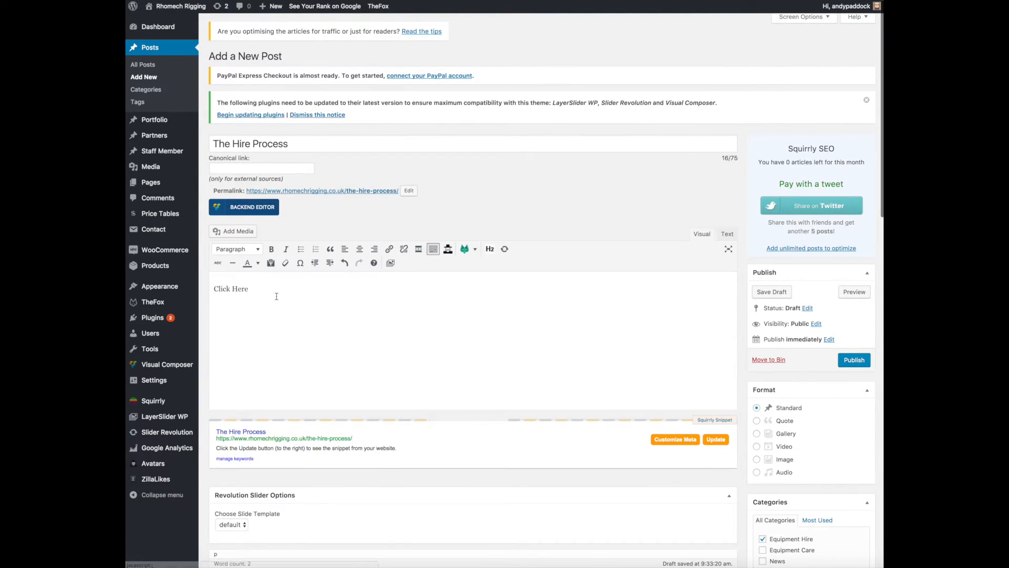
click(252, 208)
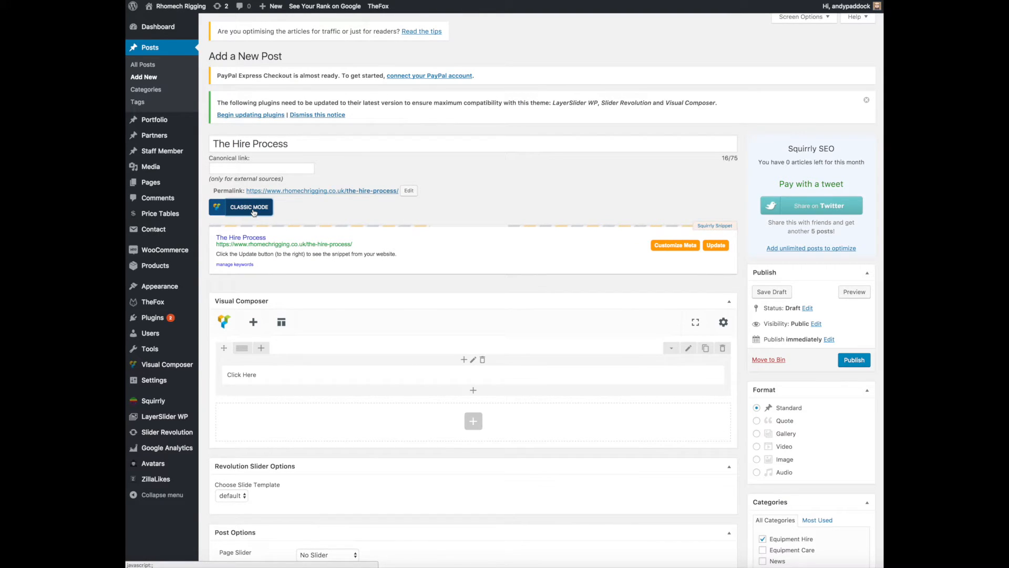
scroll(368, 321, down, 3)
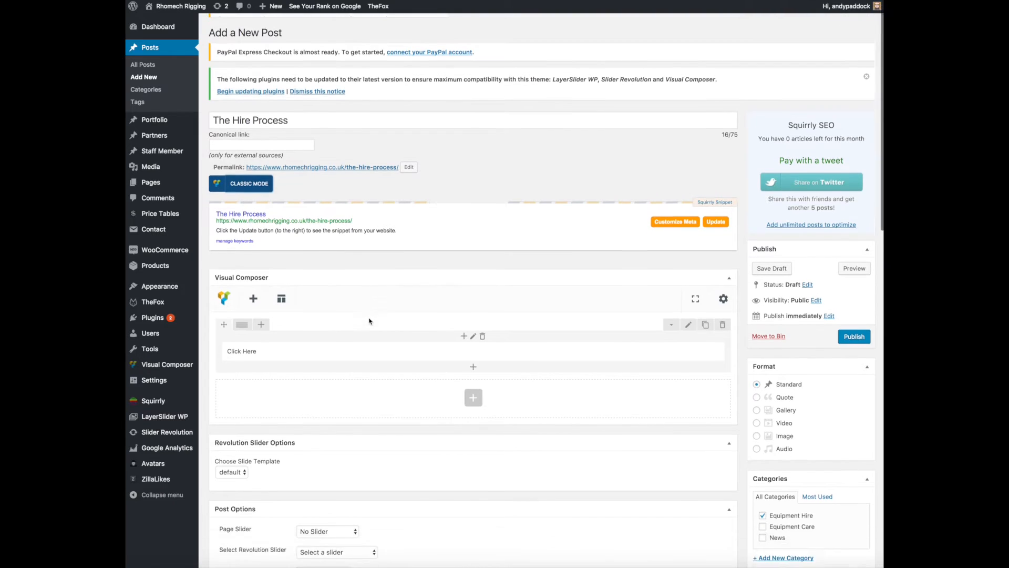
scroll(370, 321, down, 2)
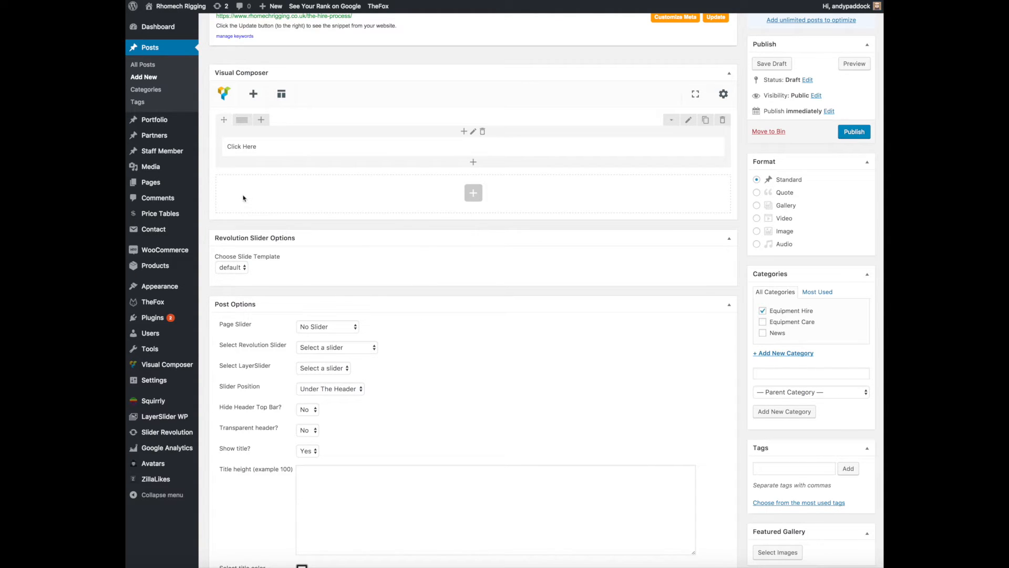
mouse_move(264, 151)
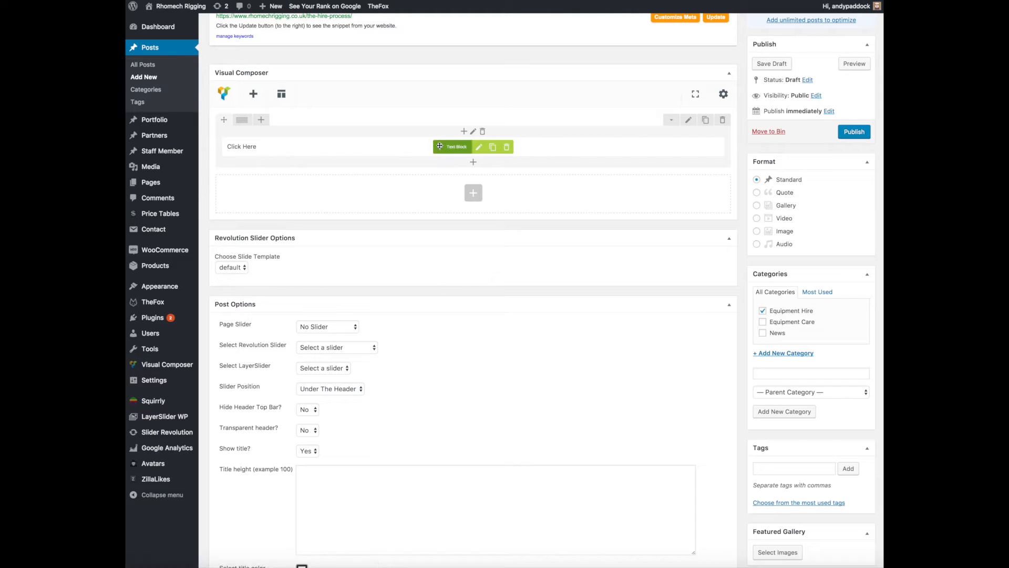
Add a new row below the "Click Here" text block and split it into three equal columns.
click(473, 194)
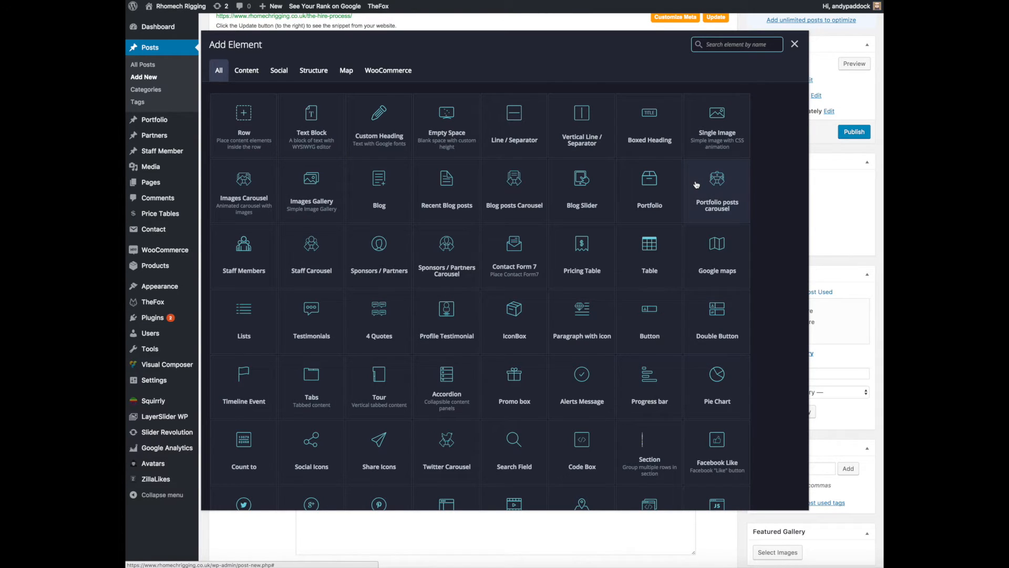
click(253, 124)
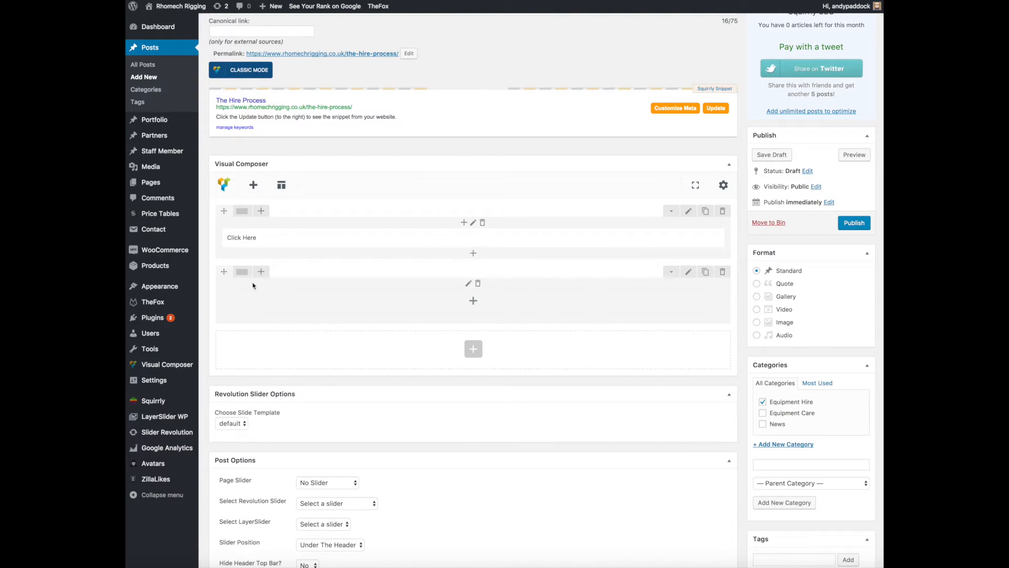
mouse_move(243, 273)
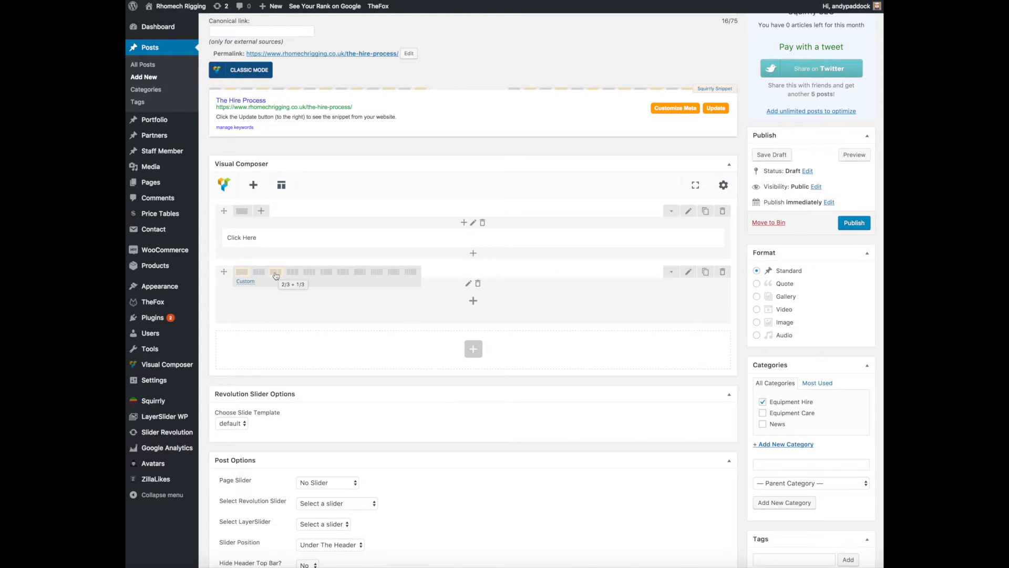
click(294, 273)
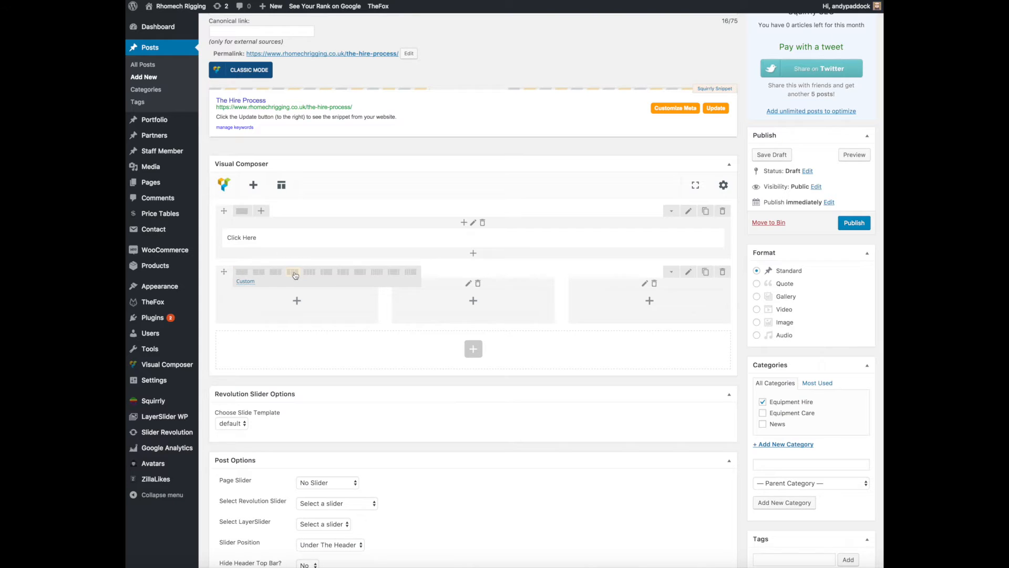
Add a Pie Chart element to the first column of the new three-column row and look through its settings.
click(297, 301)
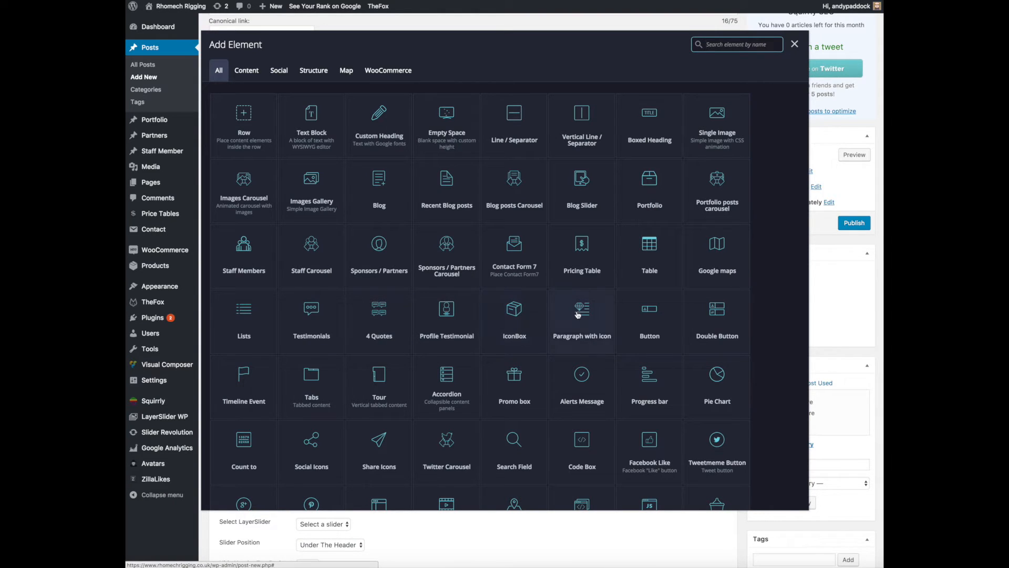
scroll(577, 314, down, 10)
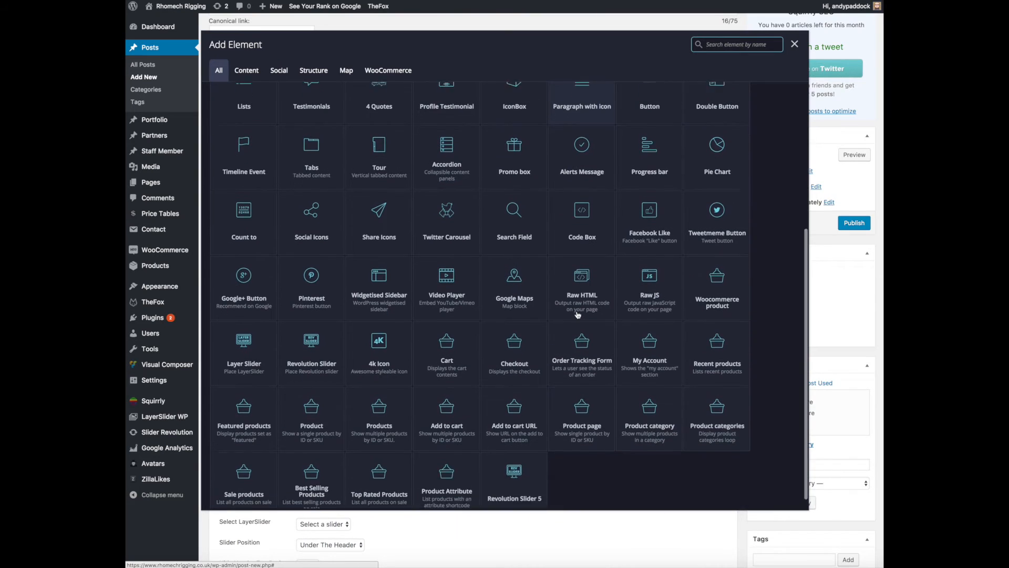
scroll(345, 216, down, 4)
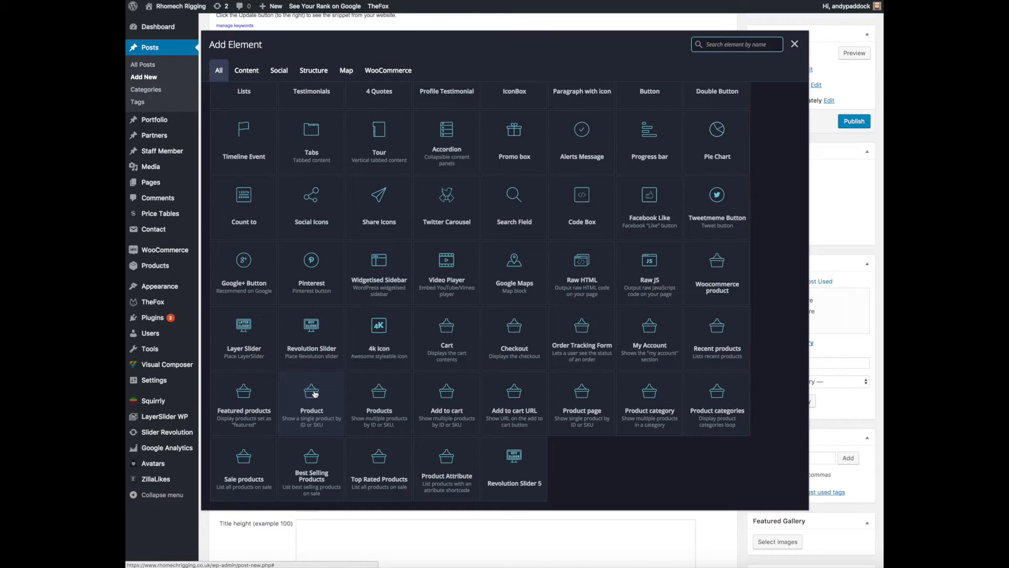
scroll(315, 393, up, 5)
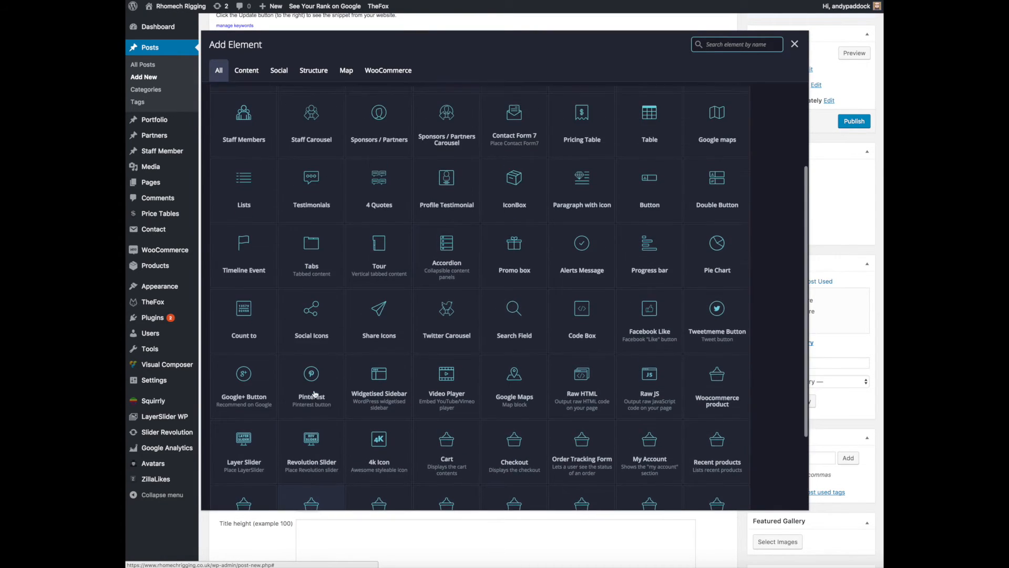
click(709, 270)
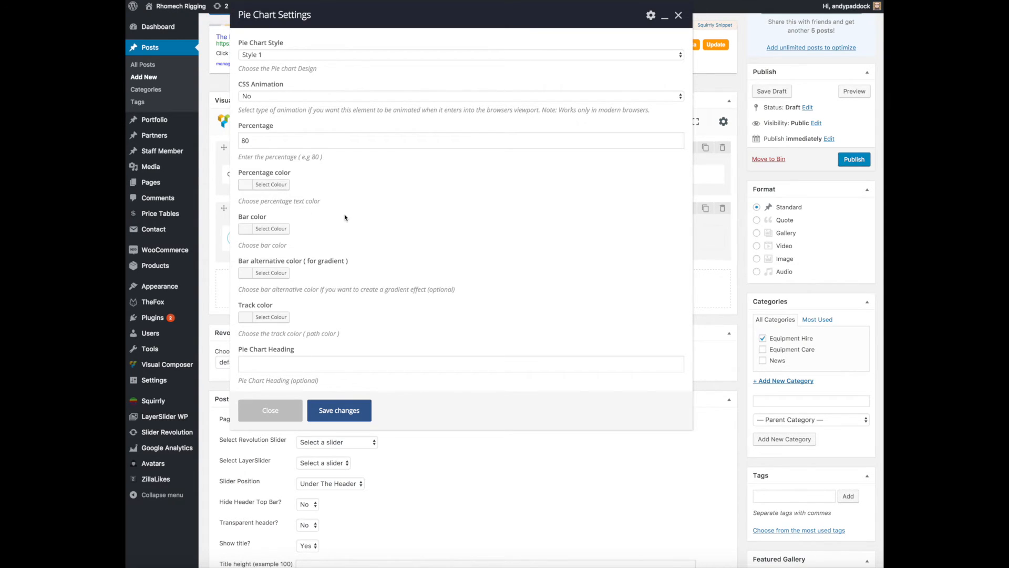
scroll(347, 217, down, 8)
scroll(346, 217, down, 2)
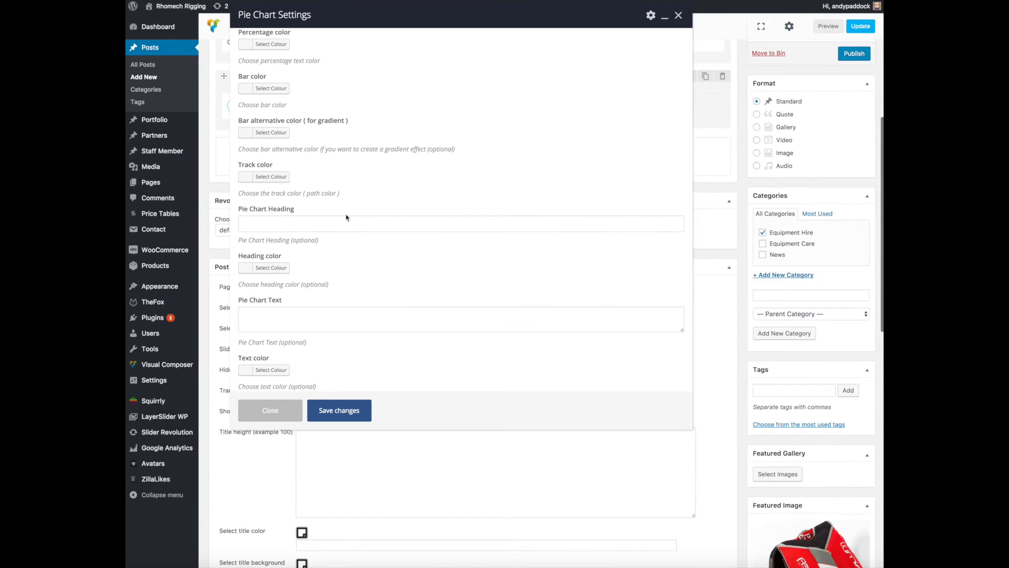
scroll(347, 217, up, 5)
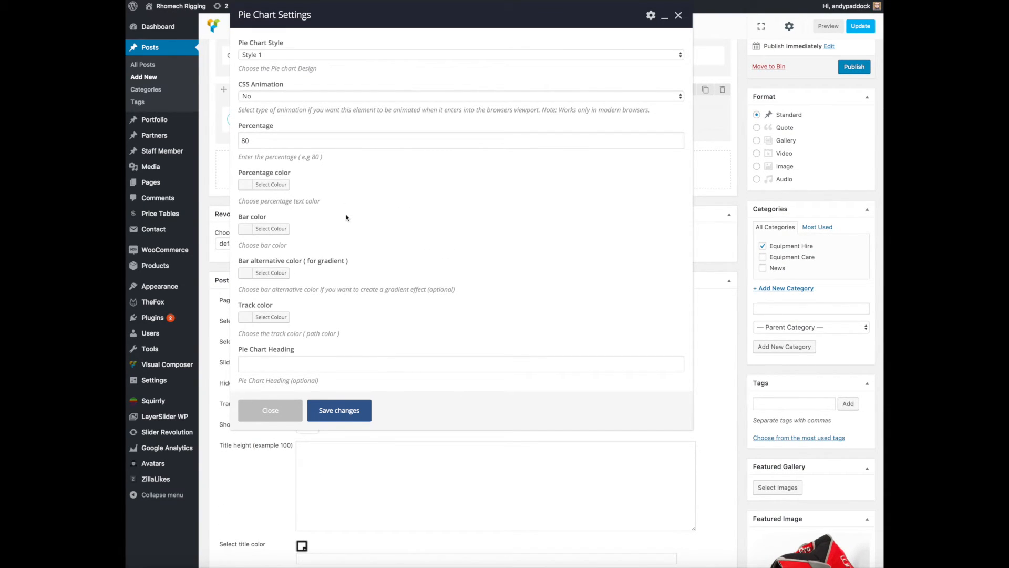
scroll(346, 217, up, 5)
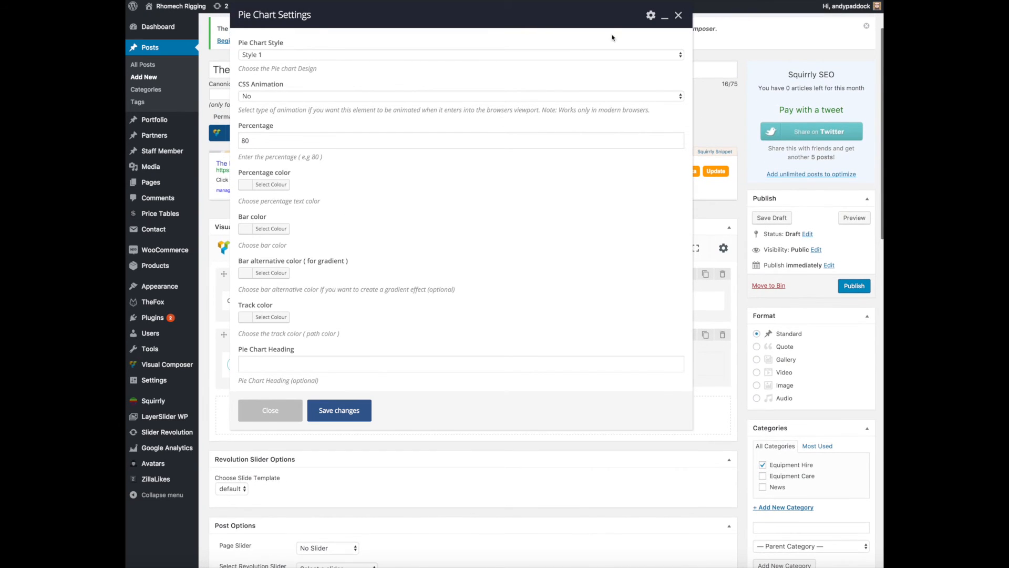
Close the Pie Chart settings and add a Pricing Table element to the second column, saving it with Style 1 and the Business table.
scroll(616, 35, down, 1)
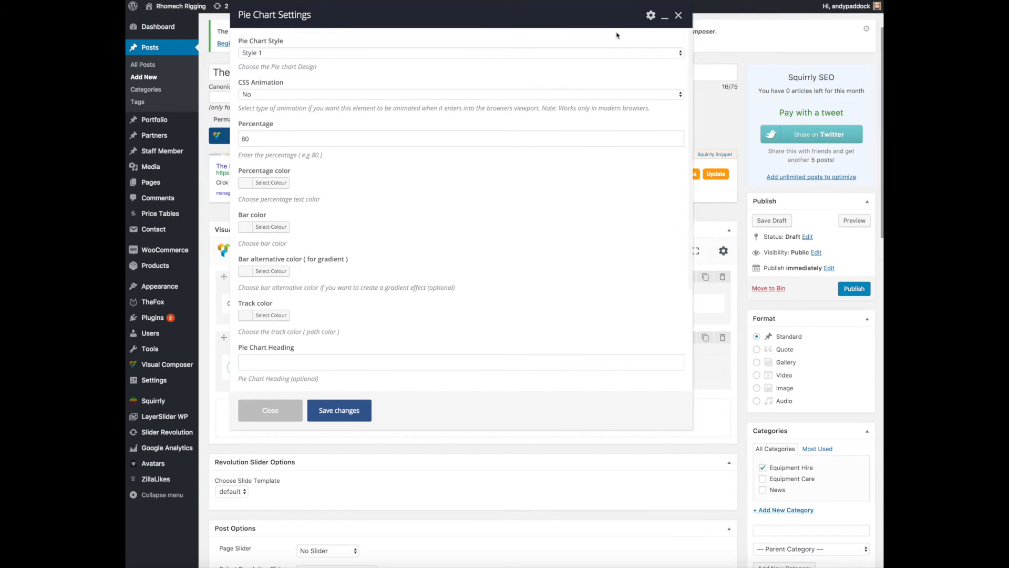
click(678, 15)
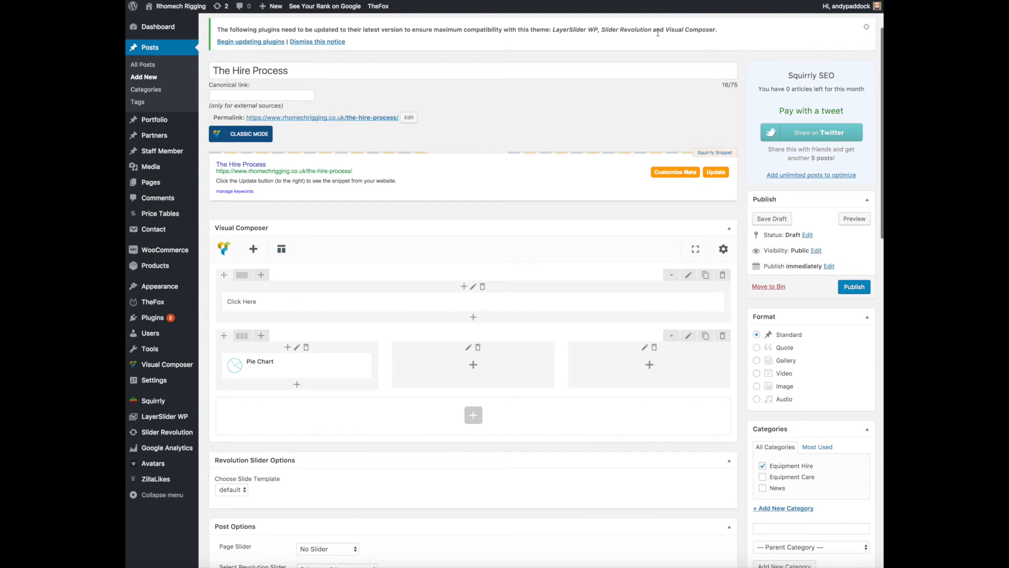
click(473, 365)
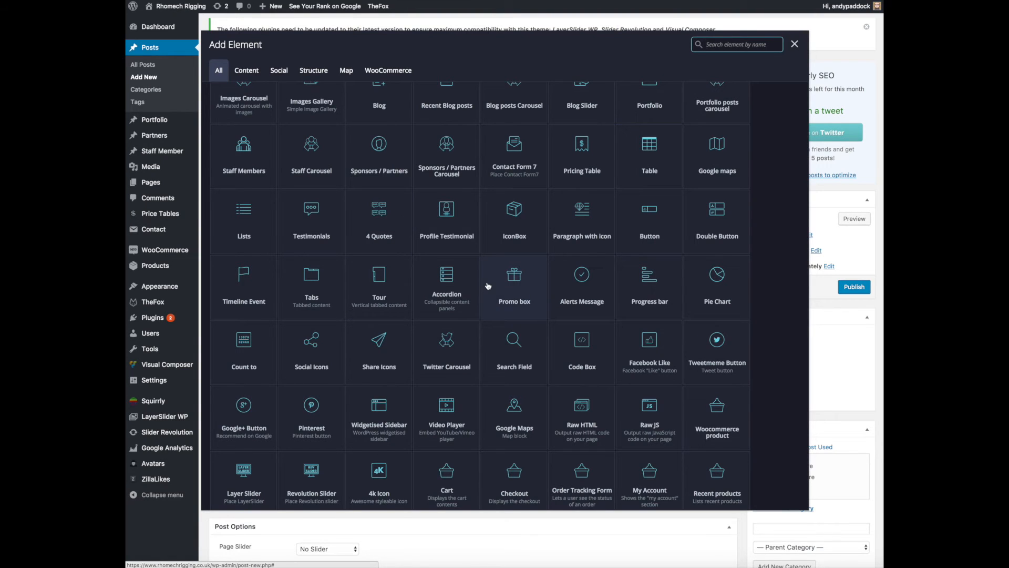
scroll(488, 286, up, 3)
click(580, 243)
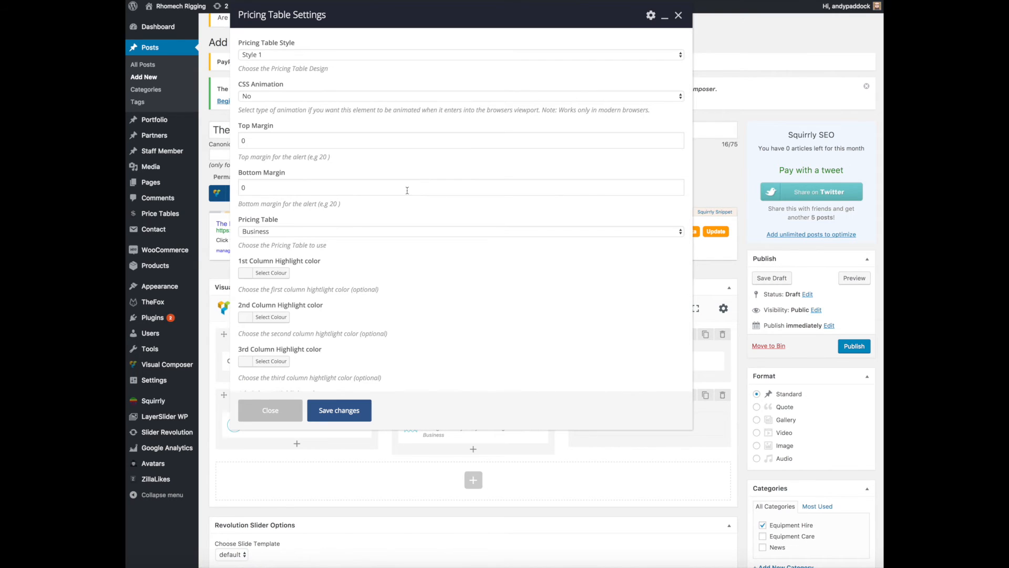
scroll(408, 190, down, 5)
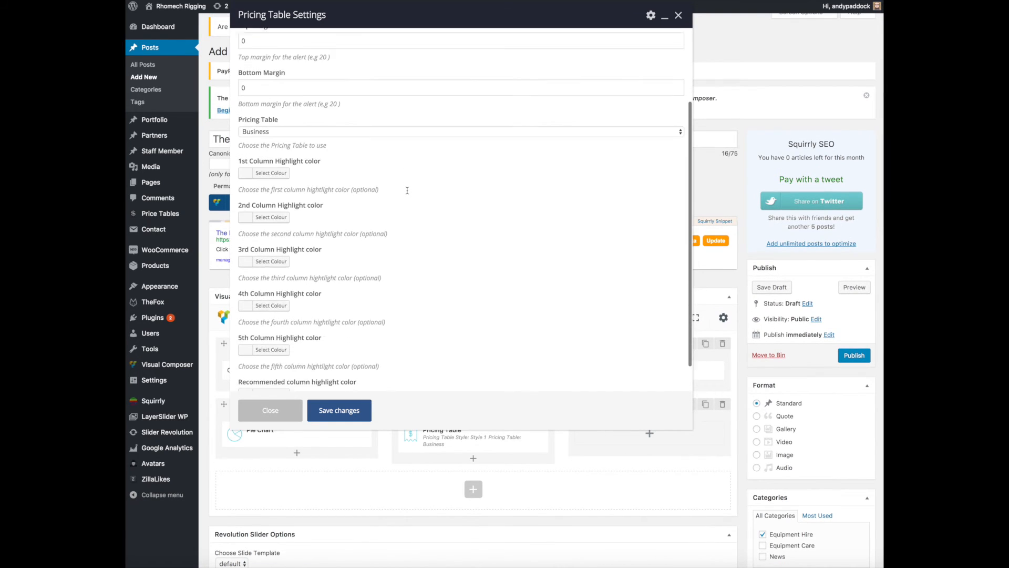
scroll(407, 191, down, 2)
scroll(408, 190, up, 1)
scroll(408, 191, up, 6)
click(349, 419)
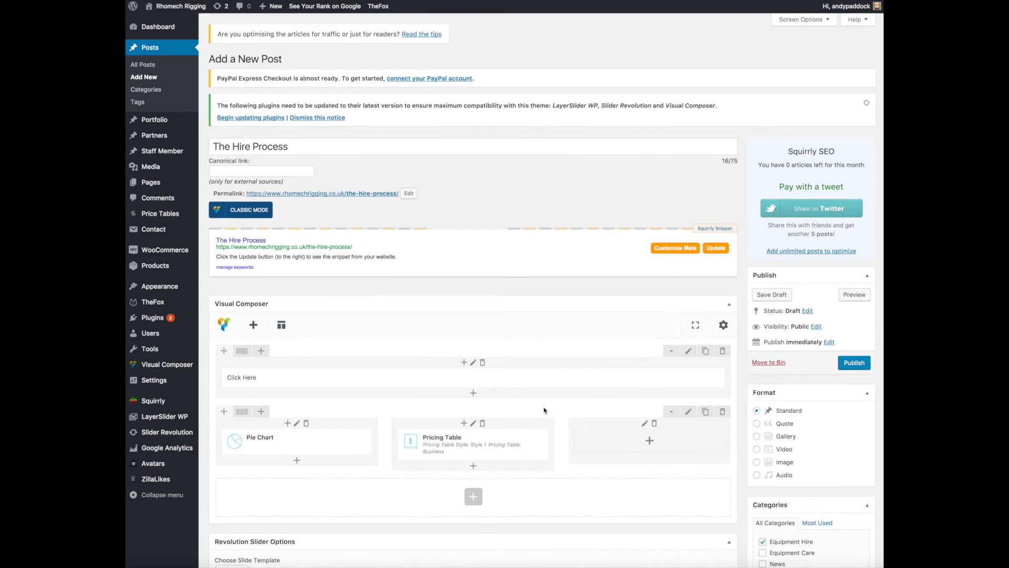
Save the post as a draft with its Pie Chart and Pricing Table layout.
scroll(543, 408, down, 5)
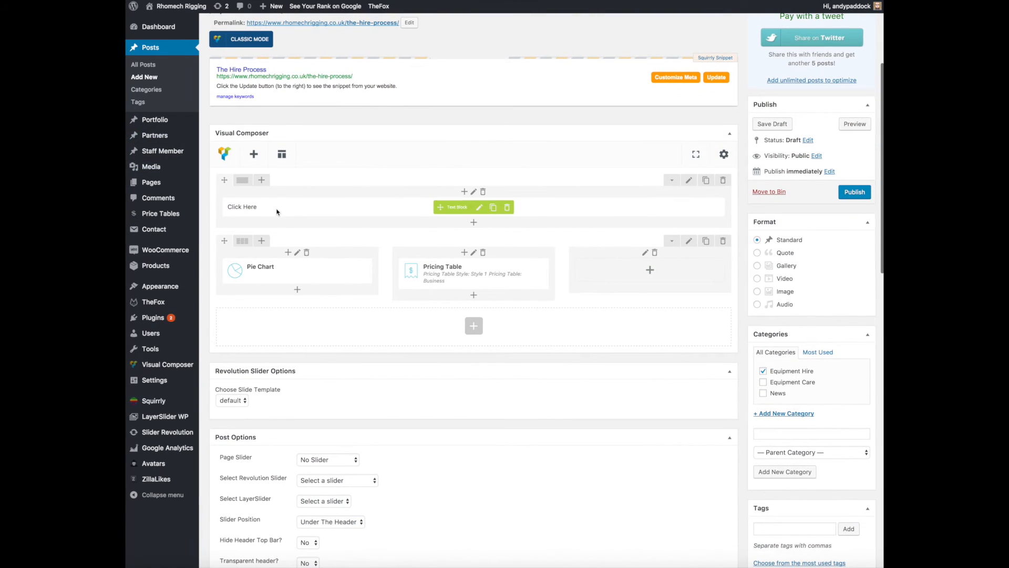
mouse_move(298, 277)
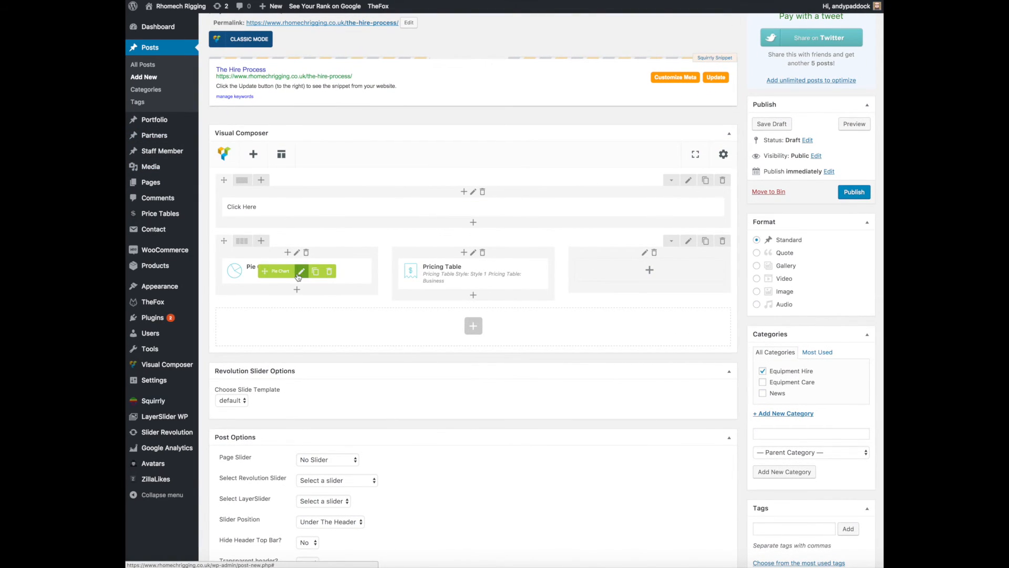
scroll(298, 277, up, 3)
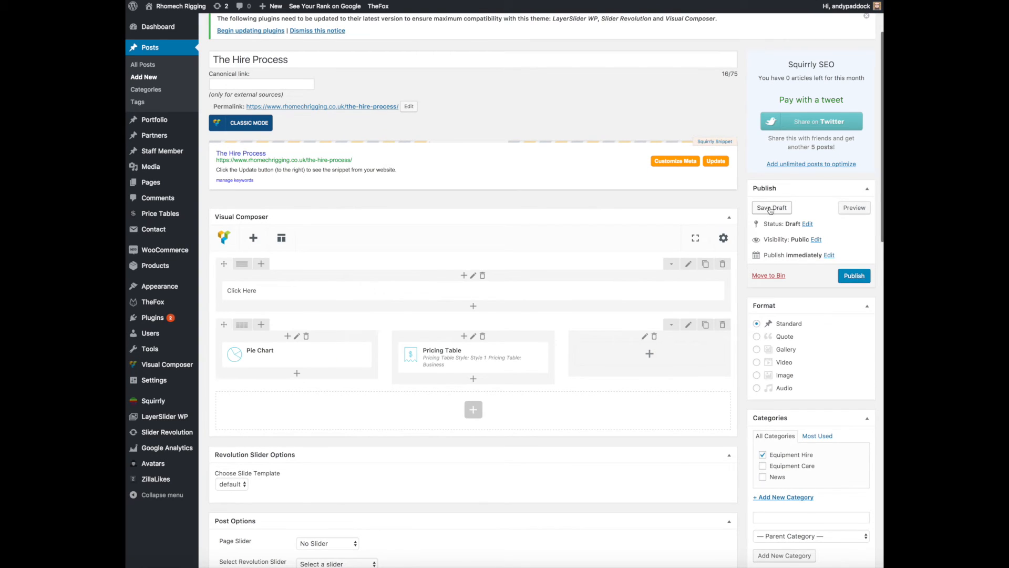
click(771, 208)
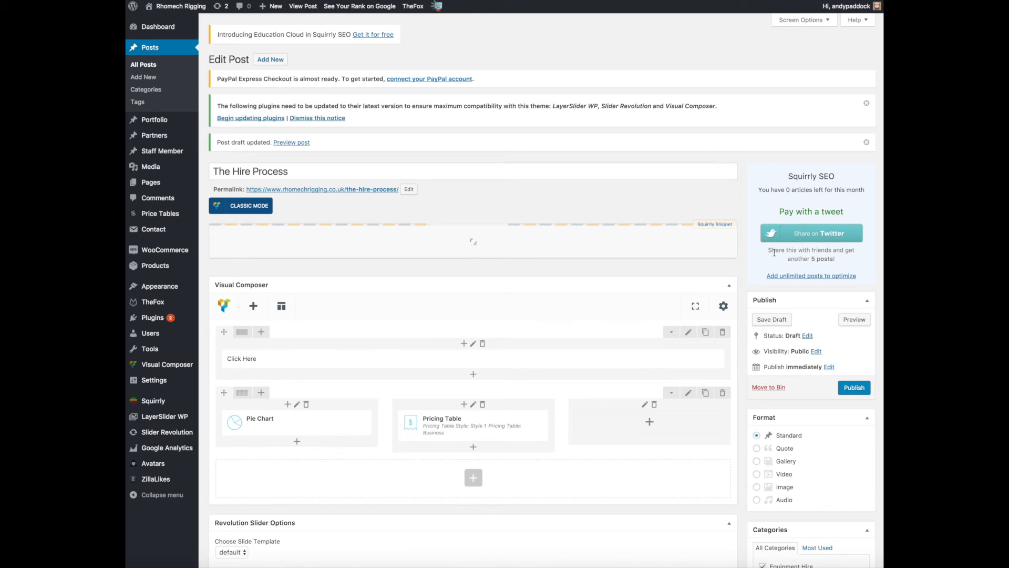
Preview the draft post and check how the pie chart and pricing table look on the live page layout.
click(863, 320)
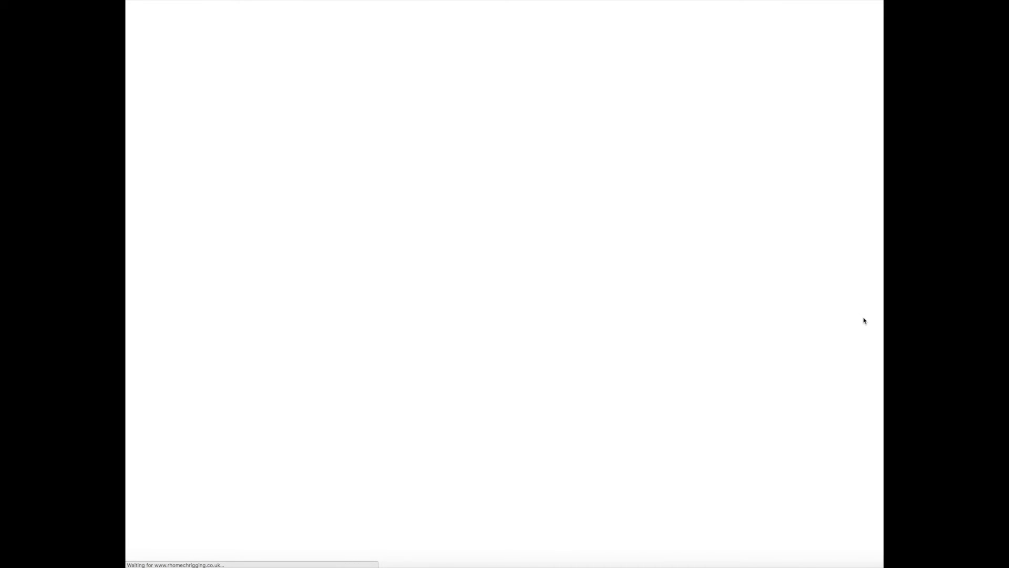
scroll(608, 300, down, 5)
scroll(608, 300, down, 3)
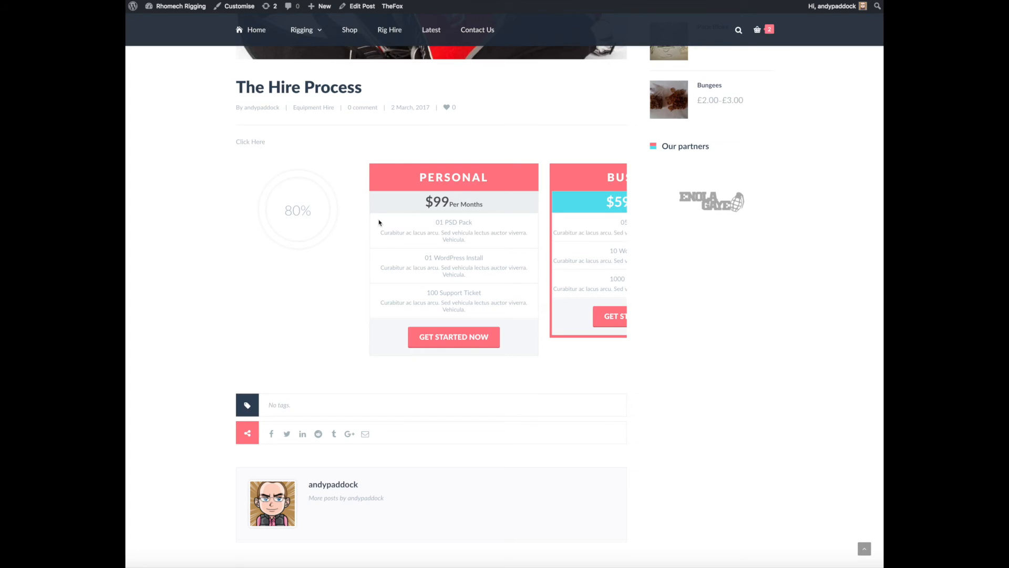
scroll(380, 222, up, 5)
scroll(380, 222, up, 2)
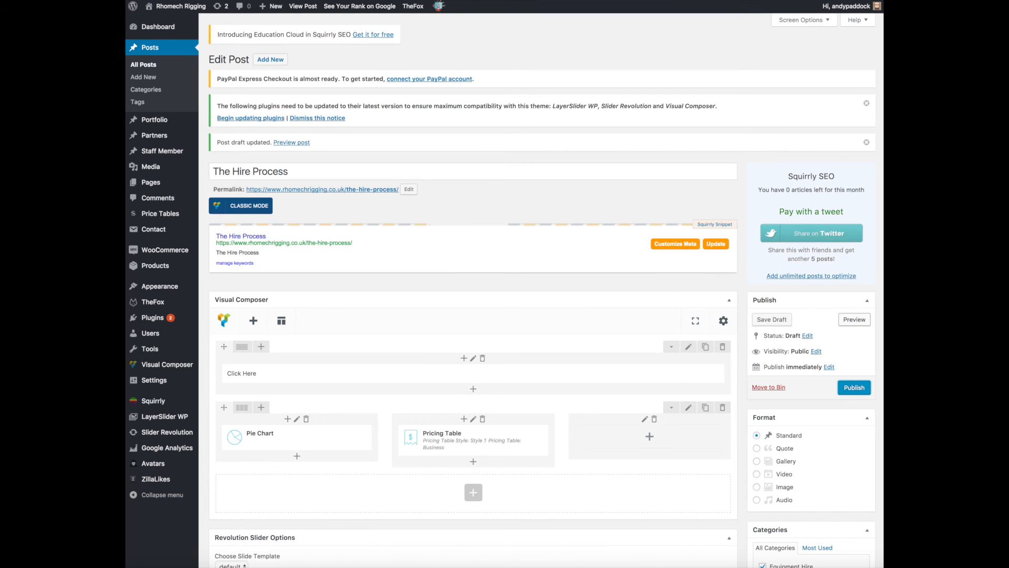
Check the publish date options, keep publishing set to immediately, and publish the post.
scroll(607, 188, down, 5)
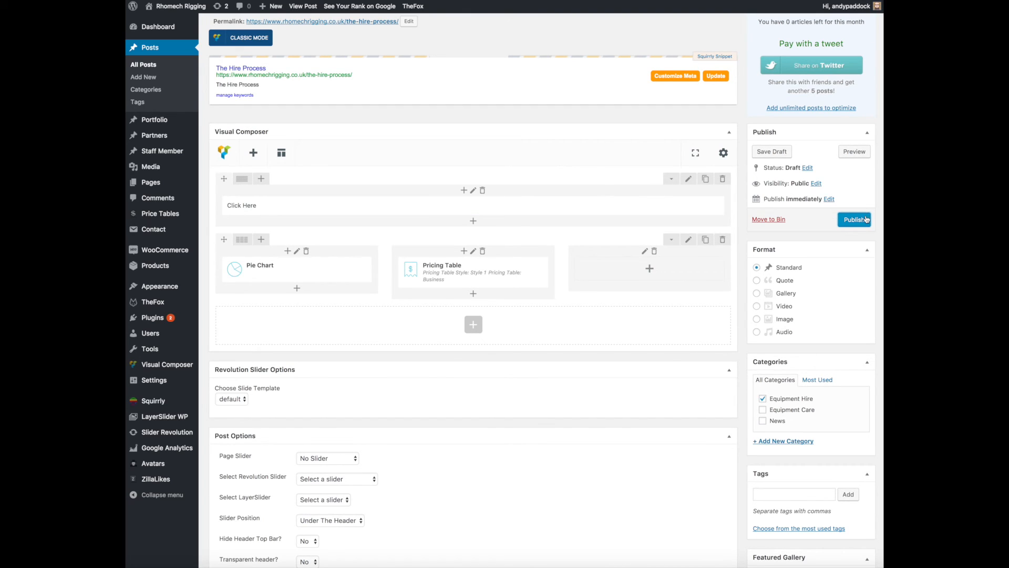
click(829, 199)
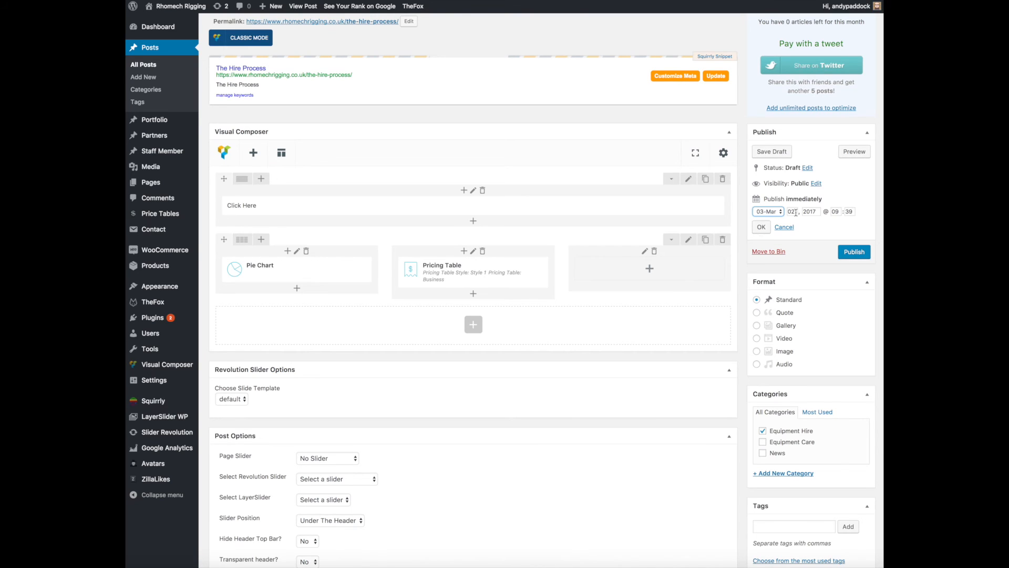
click(761, 227)
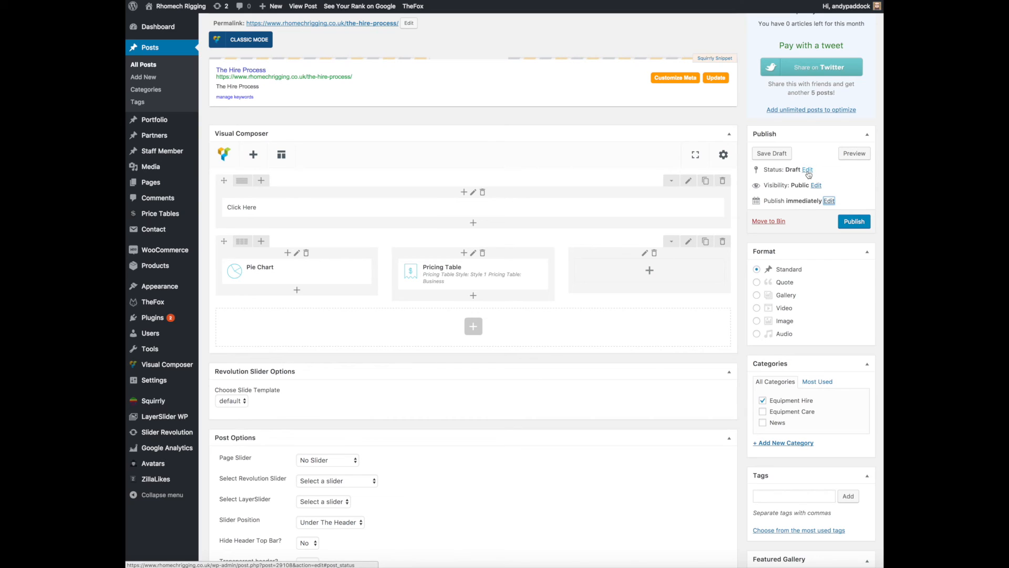
click(856, 222)
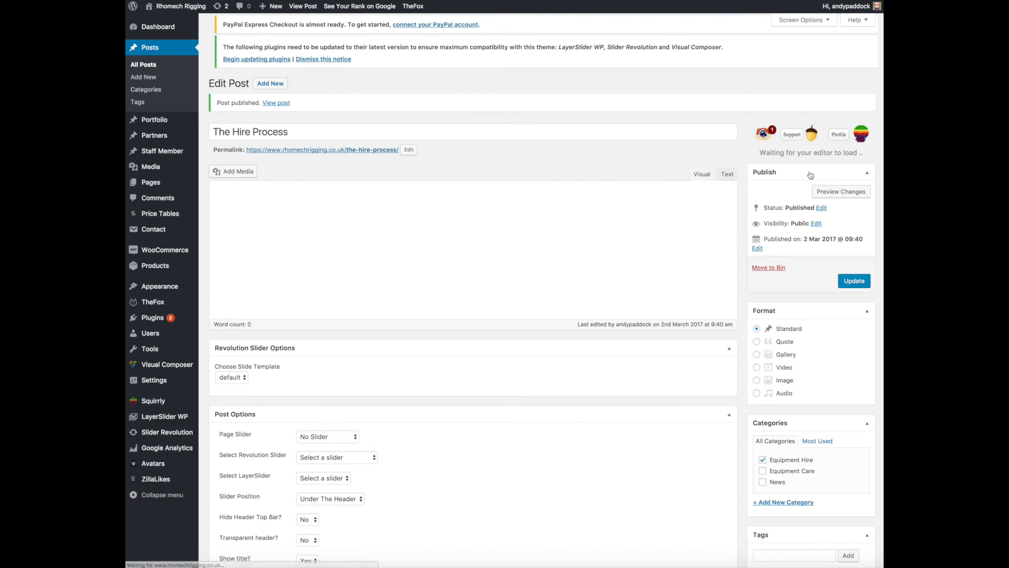
Set the published post's status back to Draft and update the post.
scroll(811, 176, down, 5)
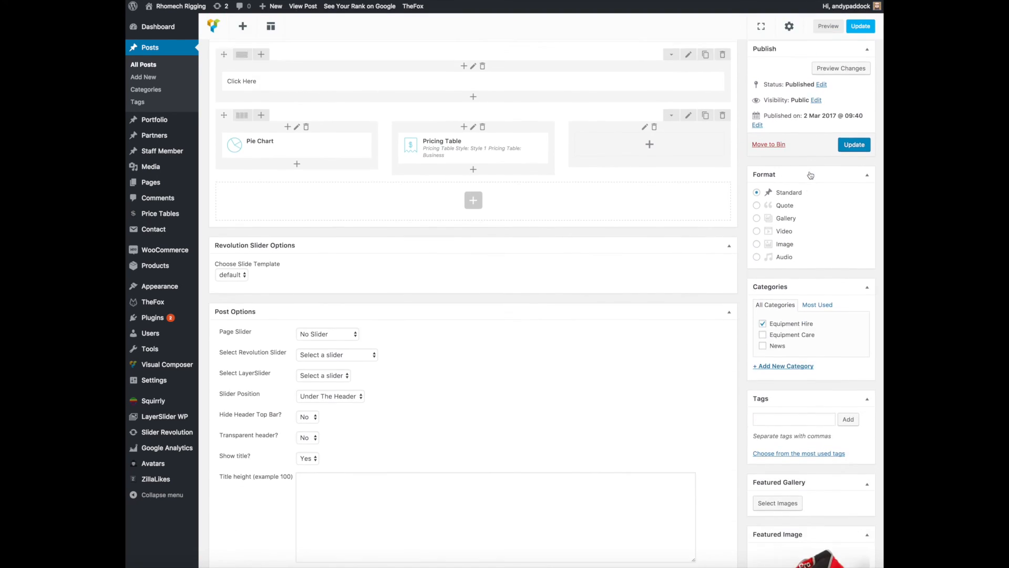
scroll(811, 175, up, 3)
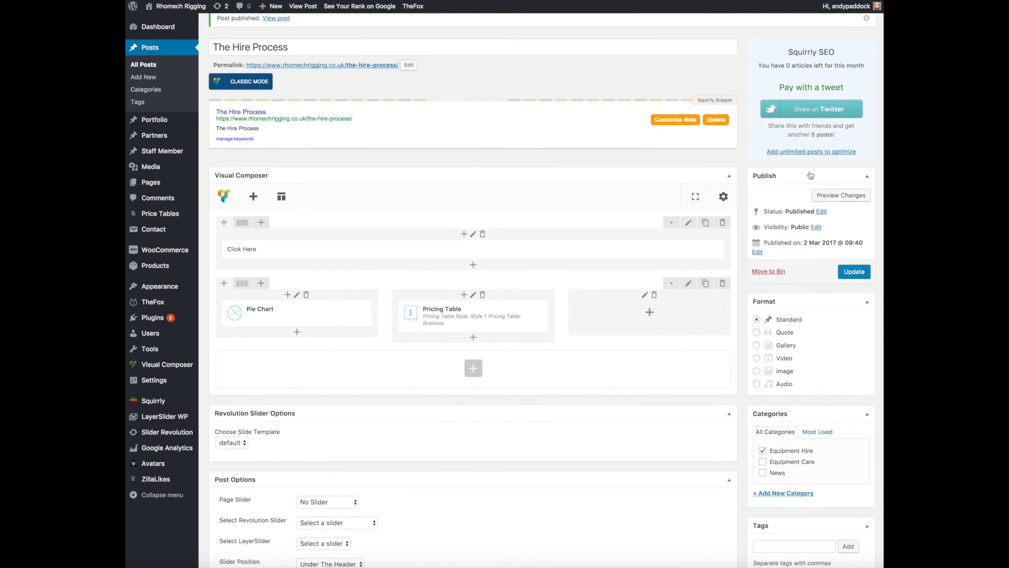
click(823, 212)
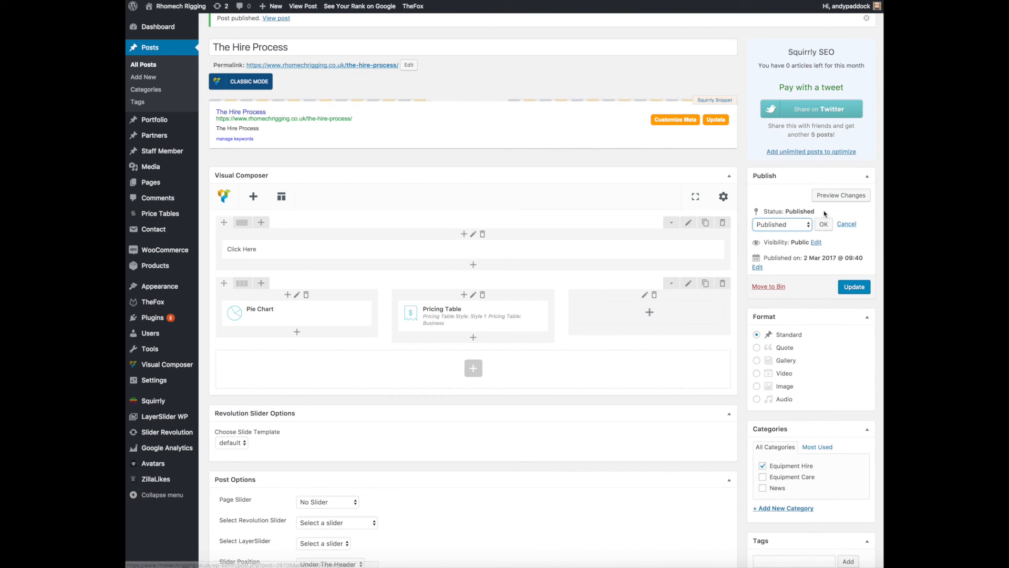
click(807, 224)
click(807, 242)
click(823, 224)
click(854, 271)
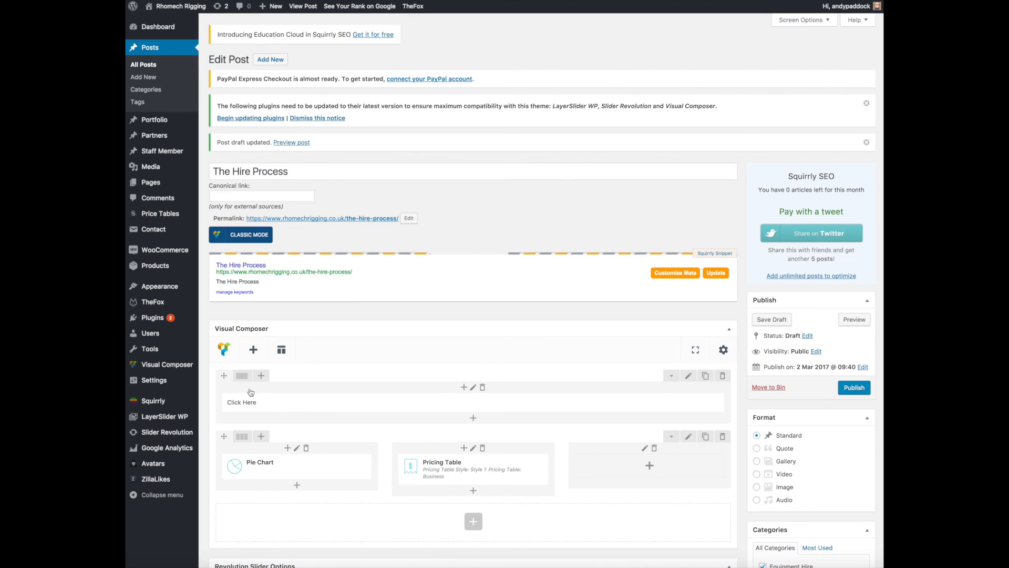
View the layout's shortcodes in classic mode and return to the Visual Composer backend editor.
click(245, 236)
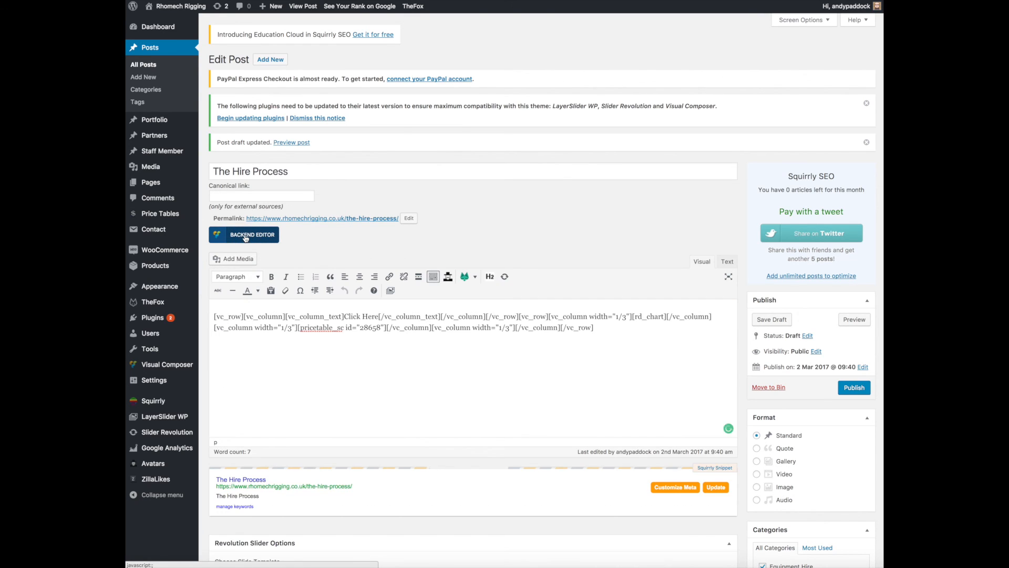
click(245, 236)
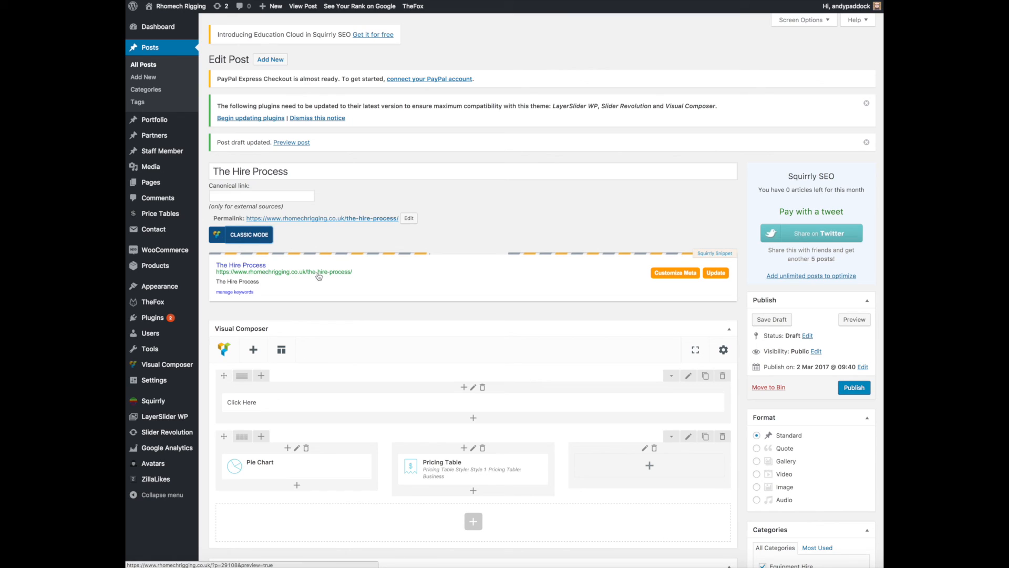